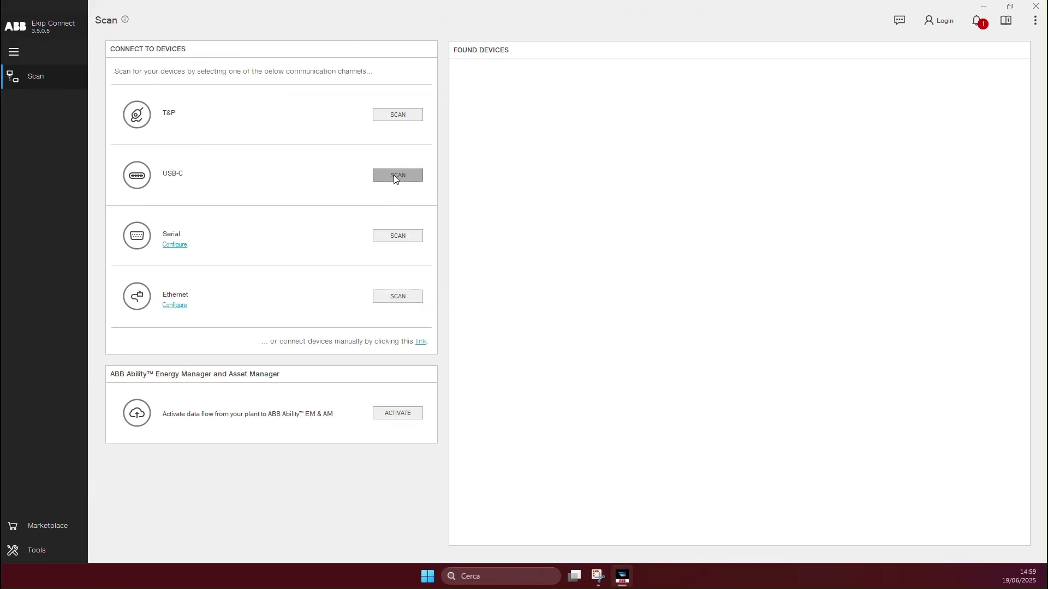
Connect the Emax 3 over USB-C and set the 59 Vi Threshold Uinv to 0.400 Un
left_click(394, 175)
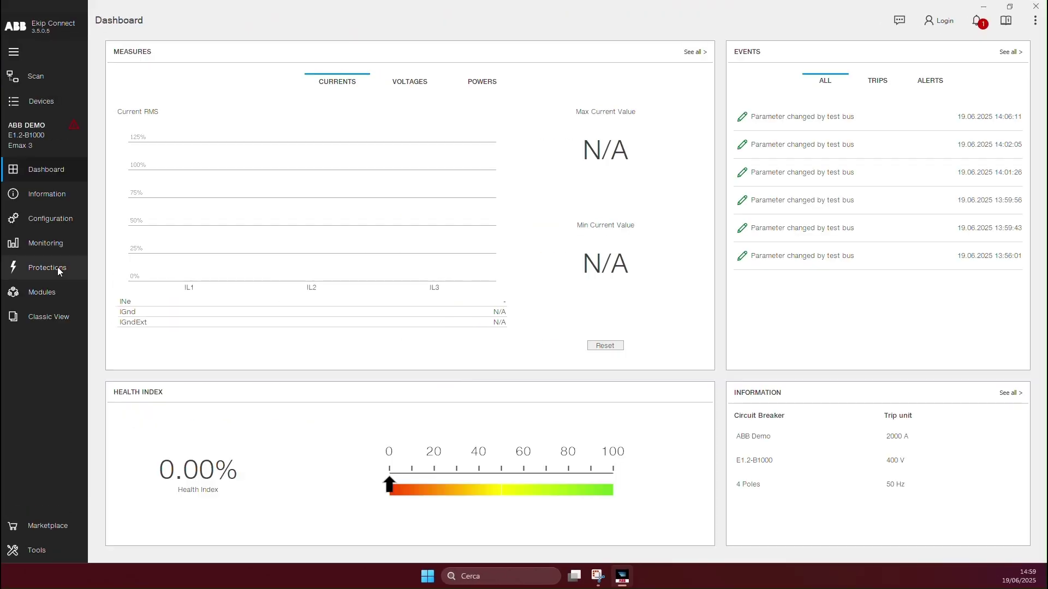
left_click(57, 267)
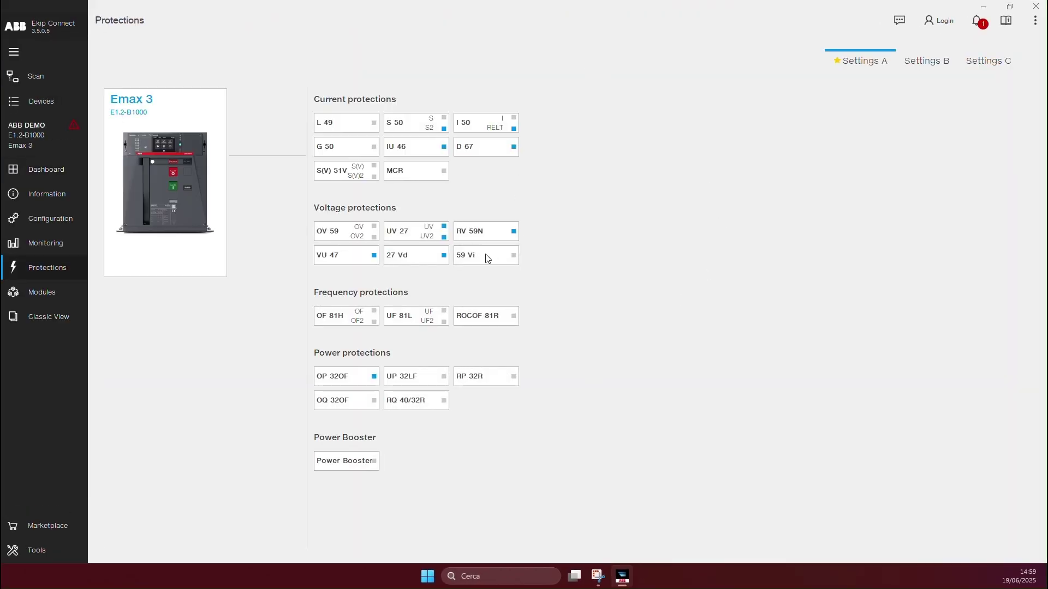
left_click(488, 258)
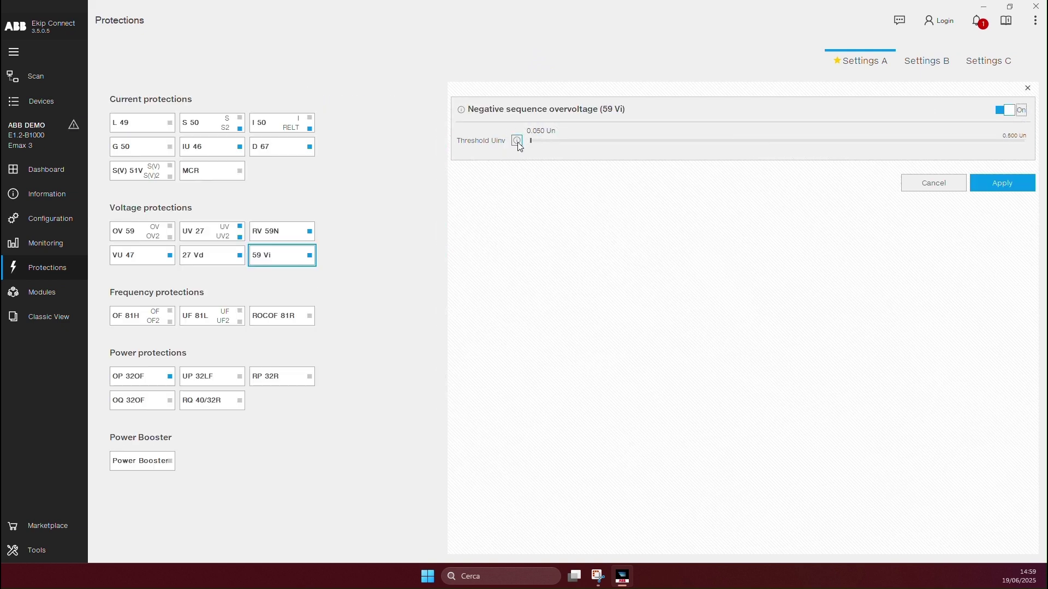
left_click_drag(526, 141, 864, 151)
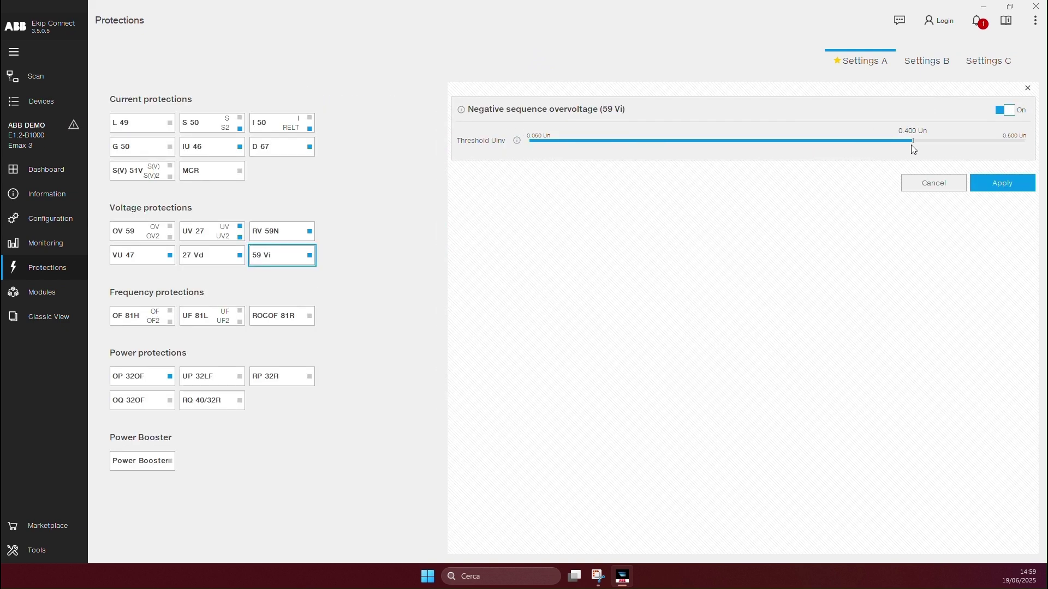
Show the Protection Parameters Settings A in Classic View
left_click(46, 320)
left_click(157, 305)
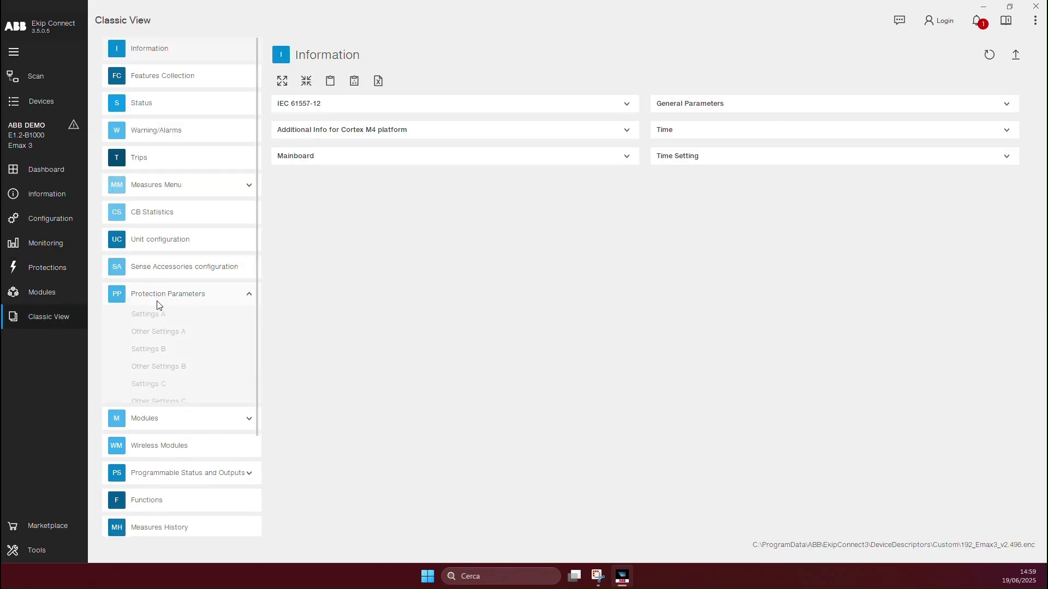
left_click(172, 316)
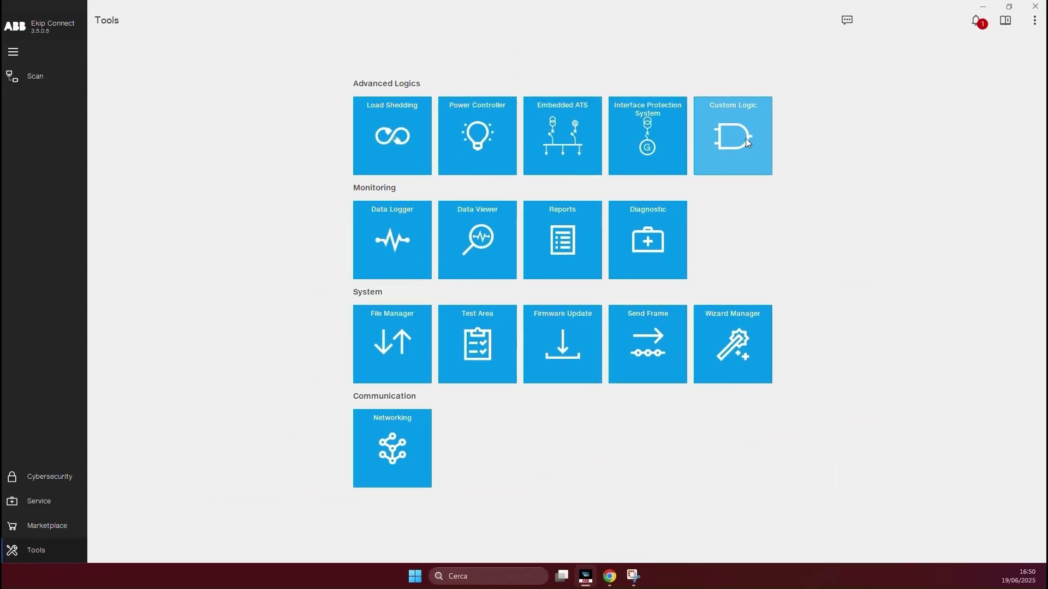
Place Emax 3 on the Custom Logic canvas and add a CB reset input to its rule
left_click(747, 143)
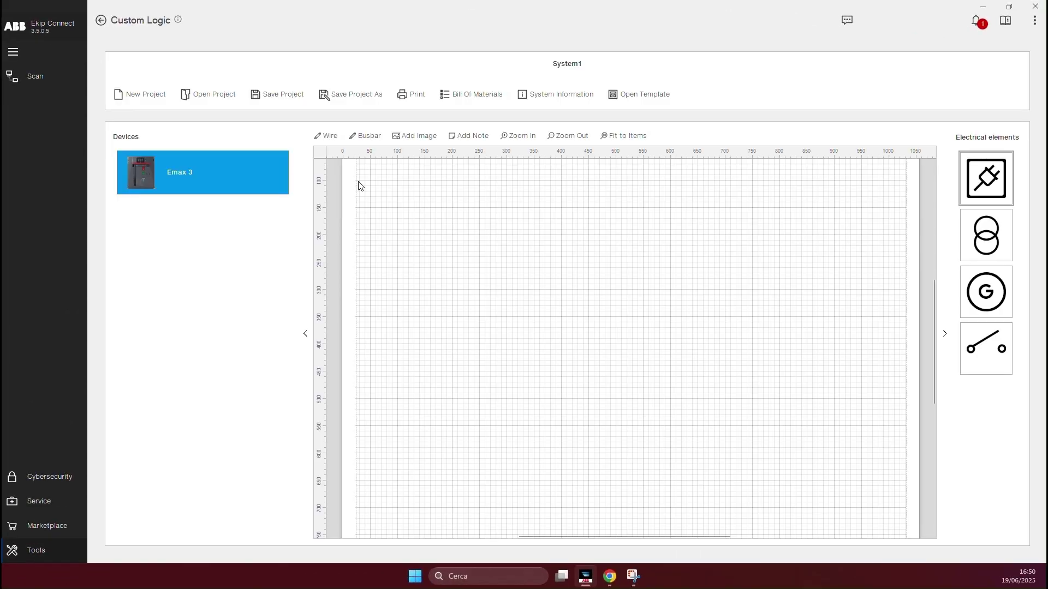
left_click_drag(203, 183, 563, 276)
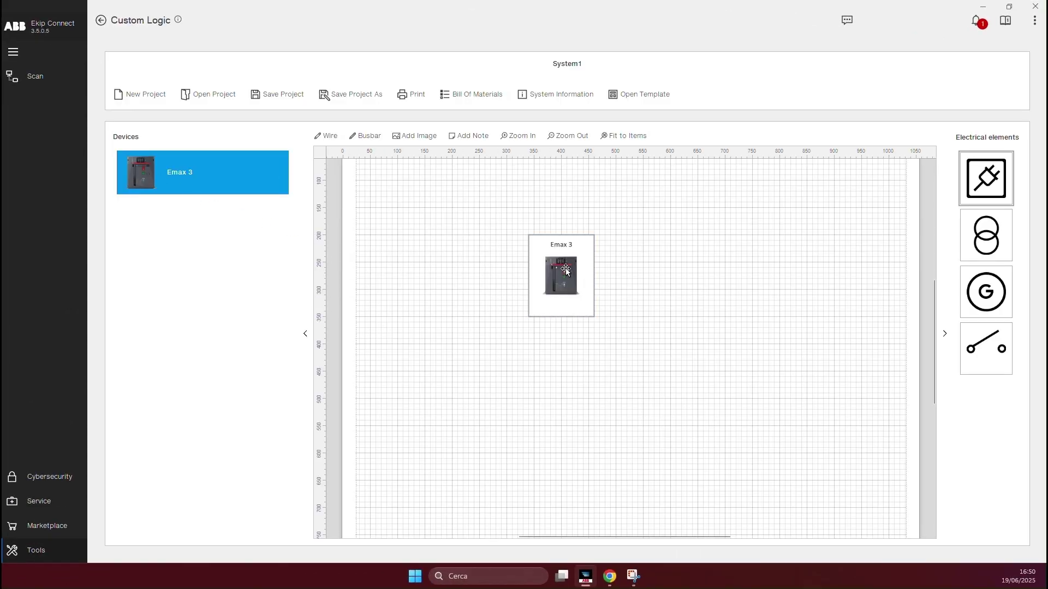
double_click(566, 269)
left_click(178, 524)
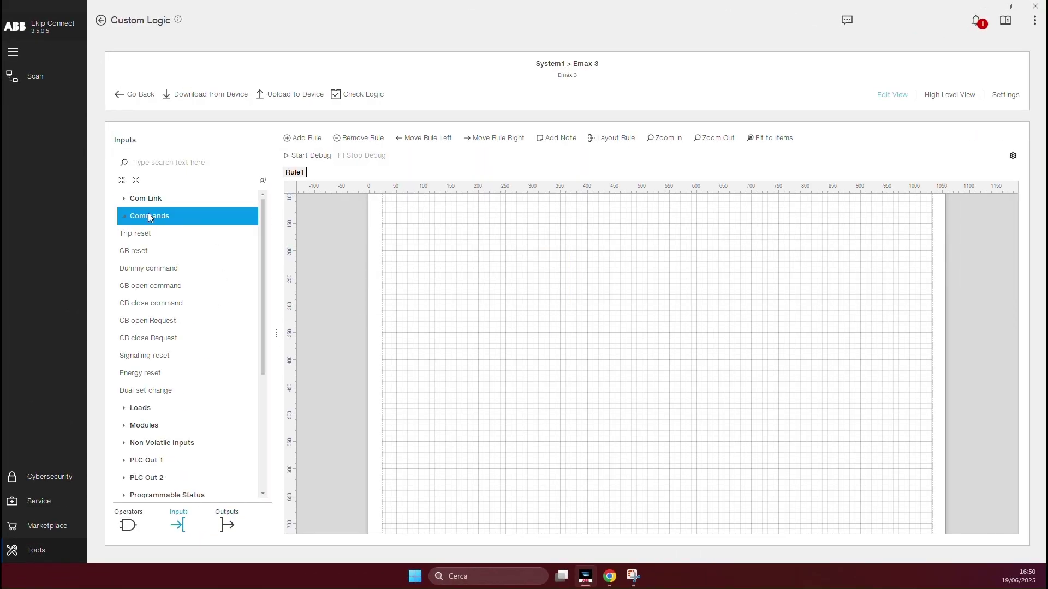
left_click(138, 252)
left_click_drag(550, 300, 550, 301)
Chain a Delay block and Ekip Signalling 4K O1 output after CB reset, then verify the rule
left_click(128, 524)
left_click_drag(234, 285, 612, 296)
double_click(642, 273)
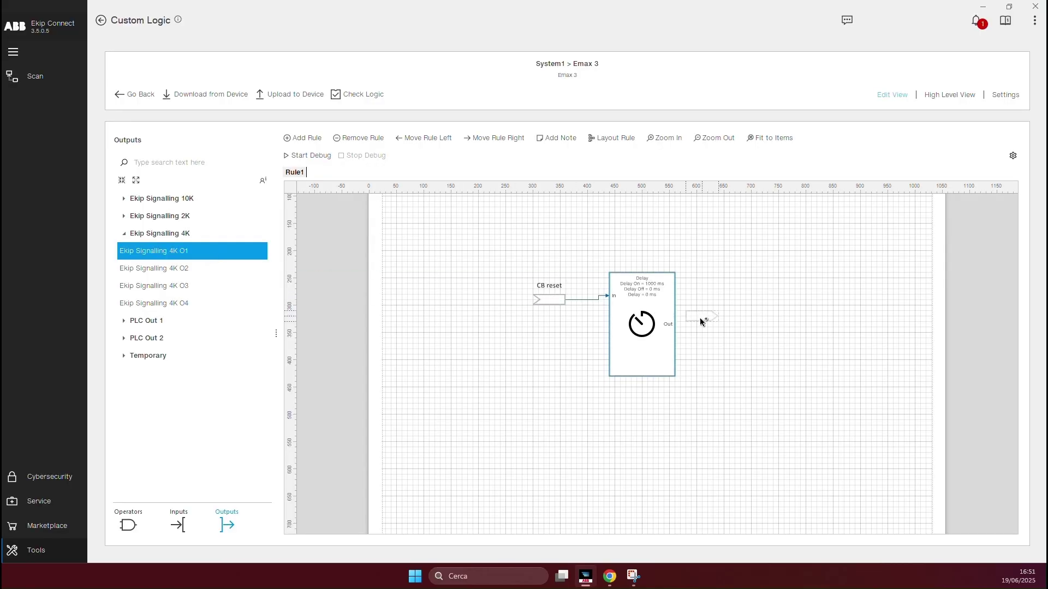
left_click_drag(702, 322, 735, 327)
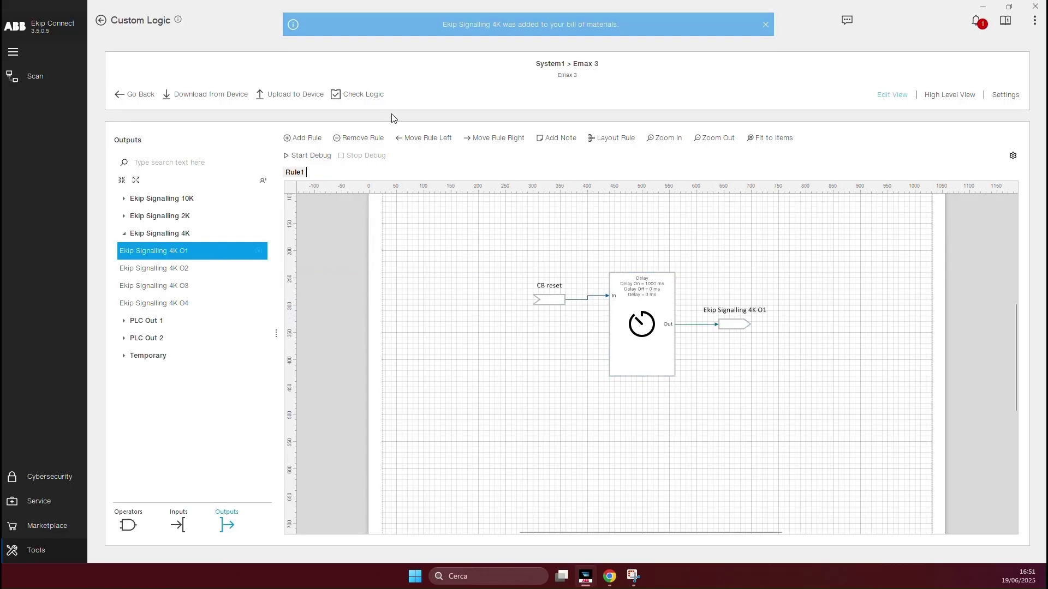
left_click(364, 94)
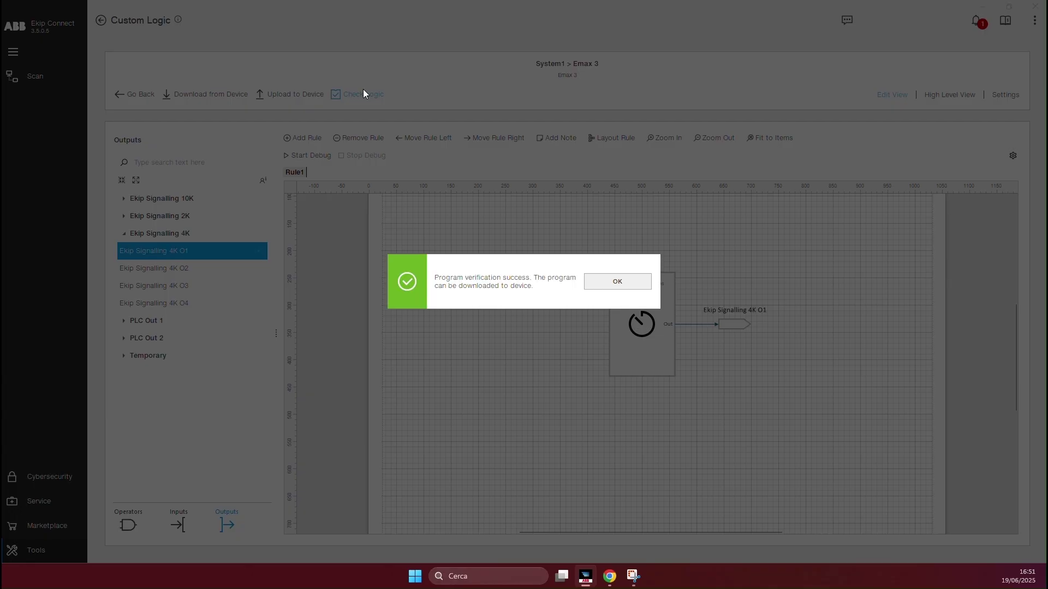
left_click(646, 286)
View the System1 bill of materials with the Emax 3 list expanded
left_click(141, 92)
left_click(482, 101)
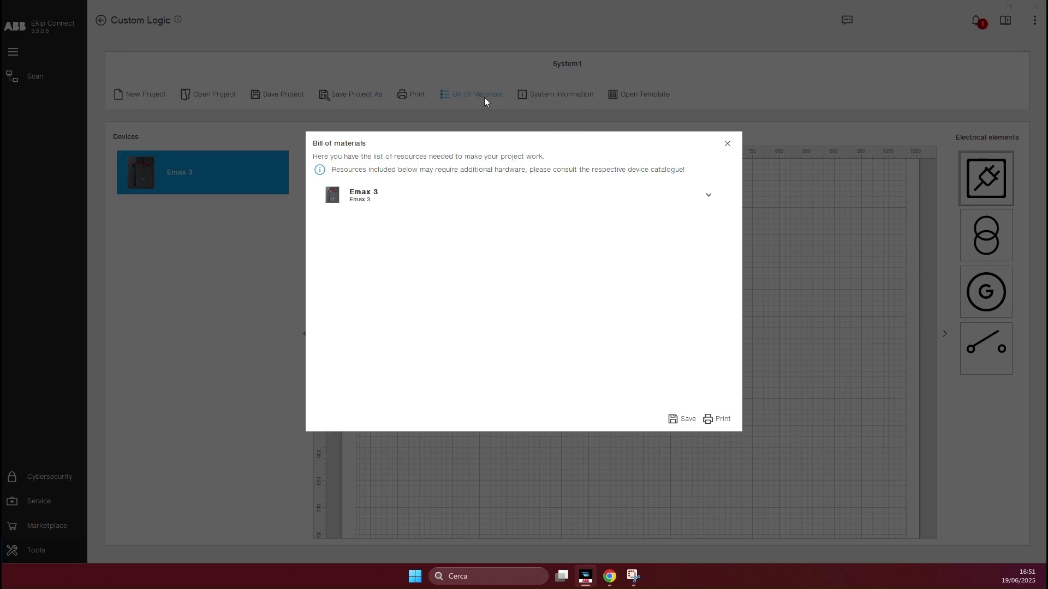
left_click(551, 200)
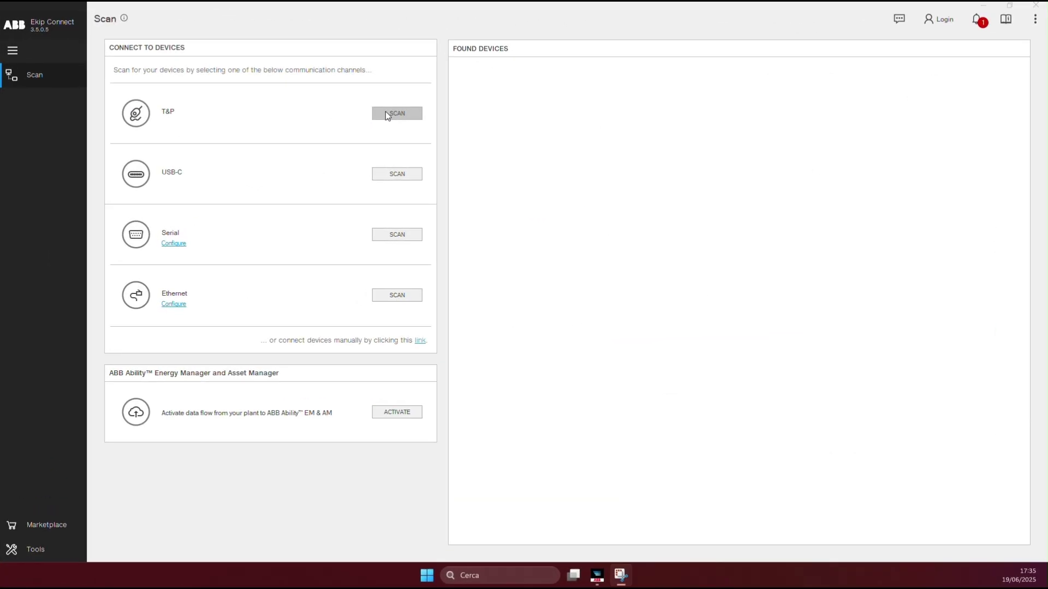
Connect to the Ekip UP over T&P and open the Interface Protection System tool
left_click(385, 111)
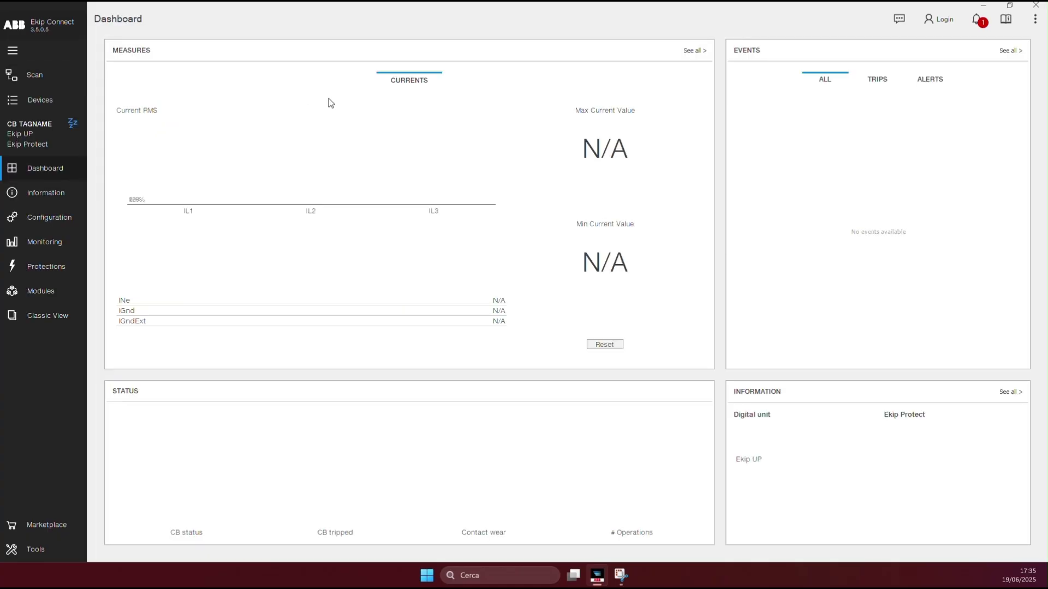
left_click(42, 551)
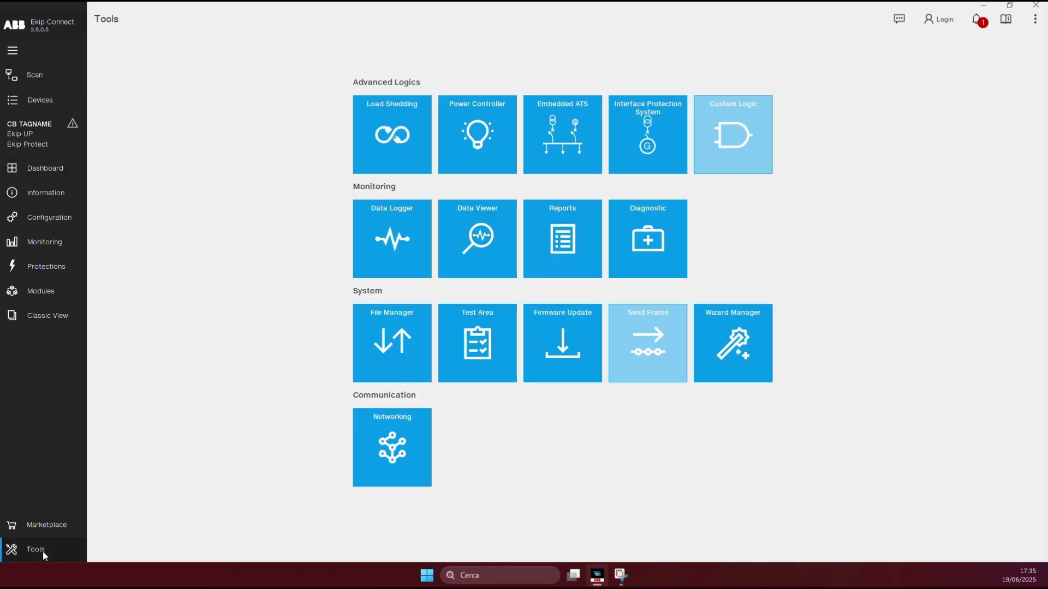
left_click(642, 127)
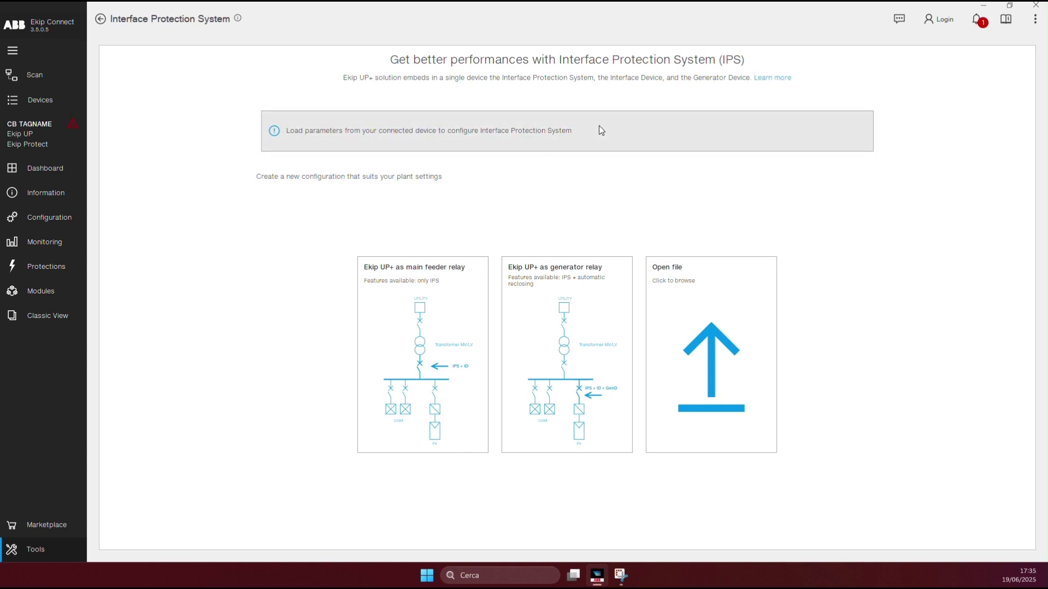
Choose the Ekip UP+ generator relay and review frequency, voltage restrained, I/O and reclosing settings
left_click(575, 300)
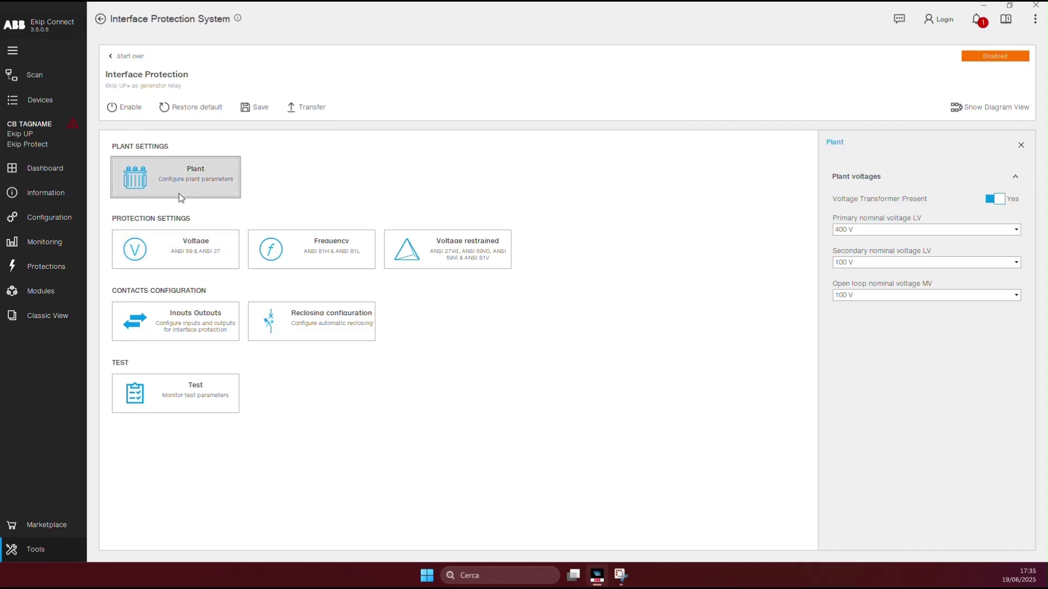
left_click(313, 248)
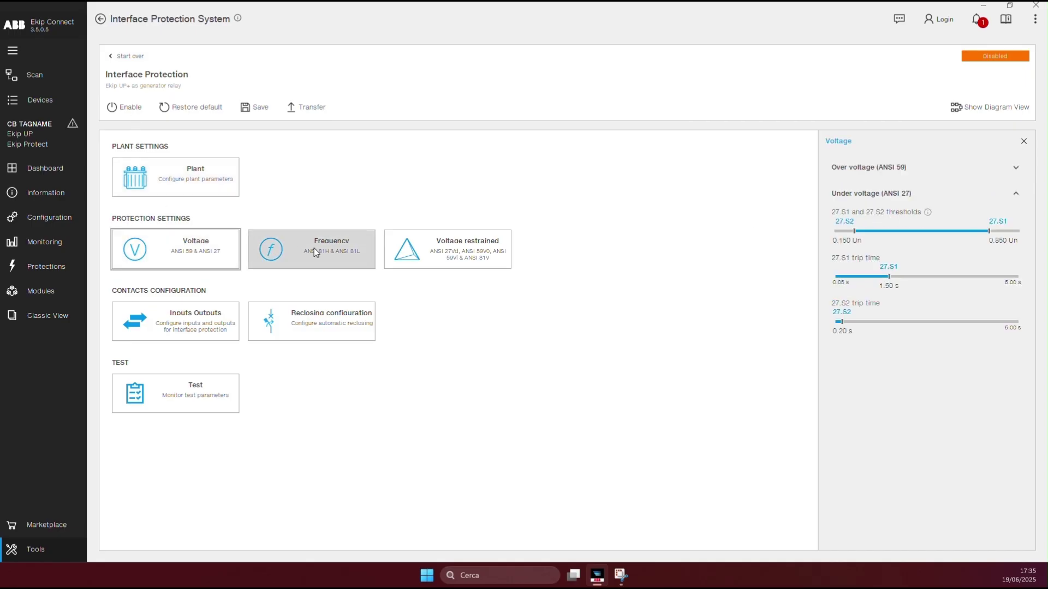
left_click(457, 255)
left_click(186, 320)
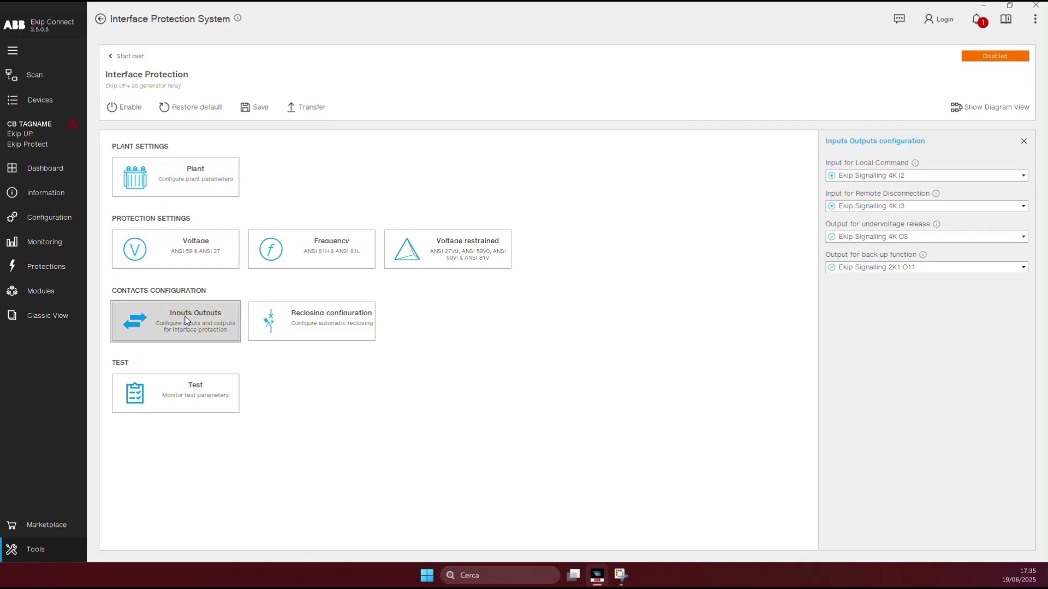
left_click(310, 322)
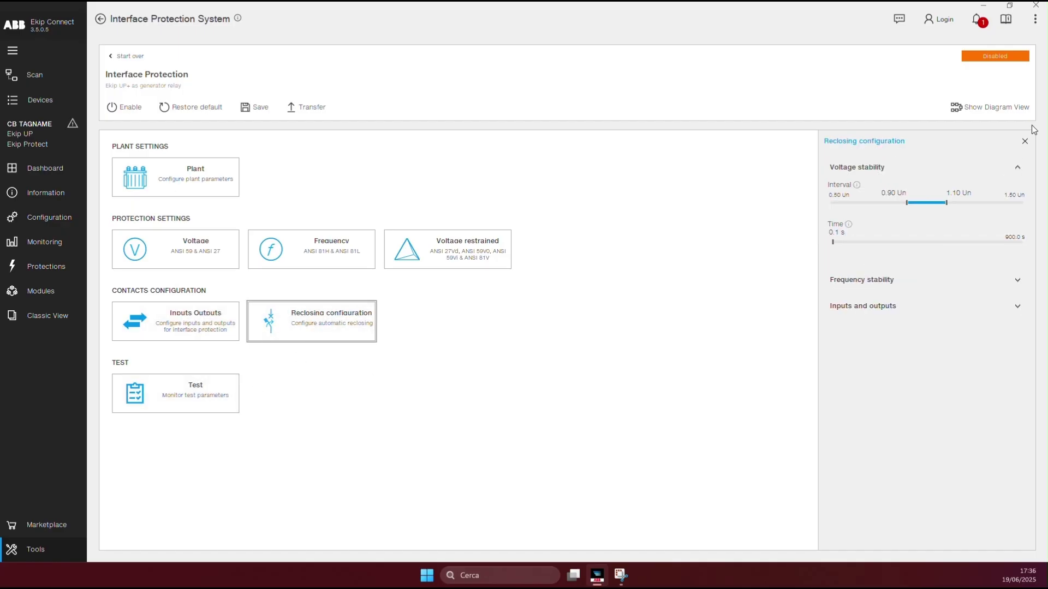
Preview the protection Diagram View, then transfer the settings to the Ekip UP
left_click(1010, 112)
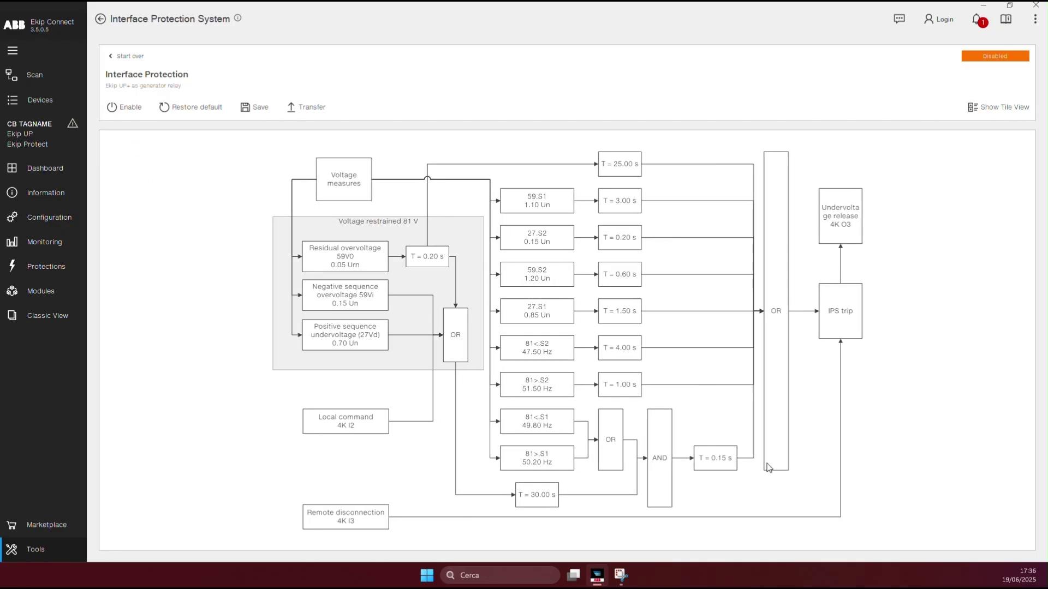
left_click(1011, 106)
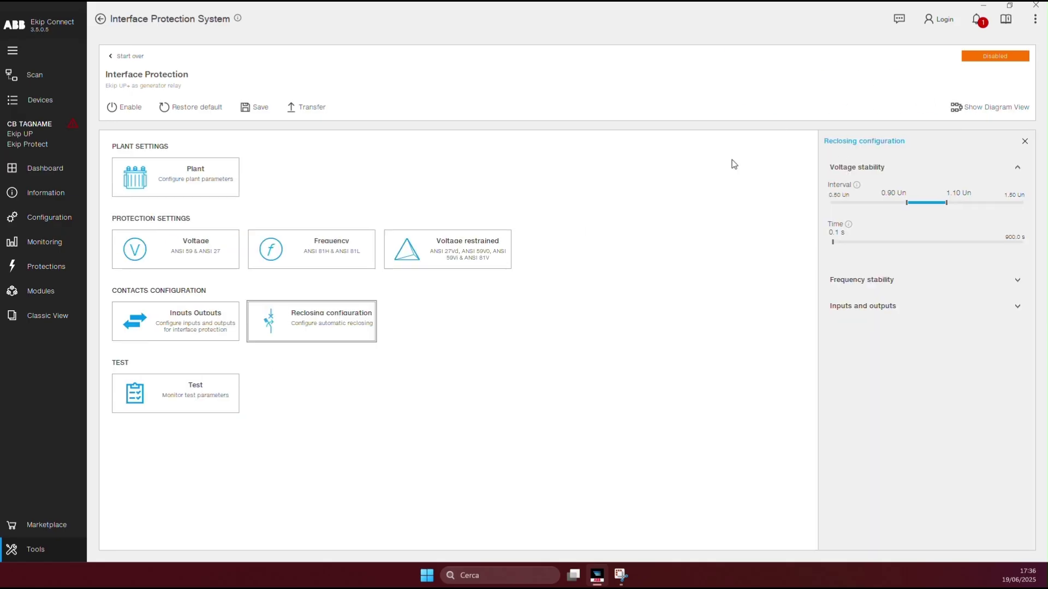
left_click(306, 108)
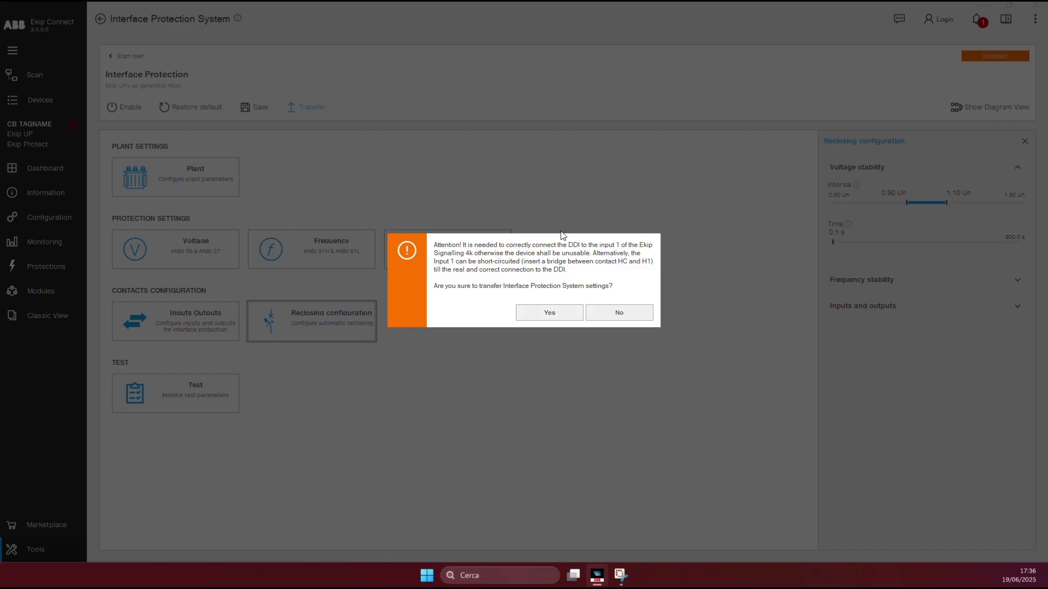
left_click(553, 320)
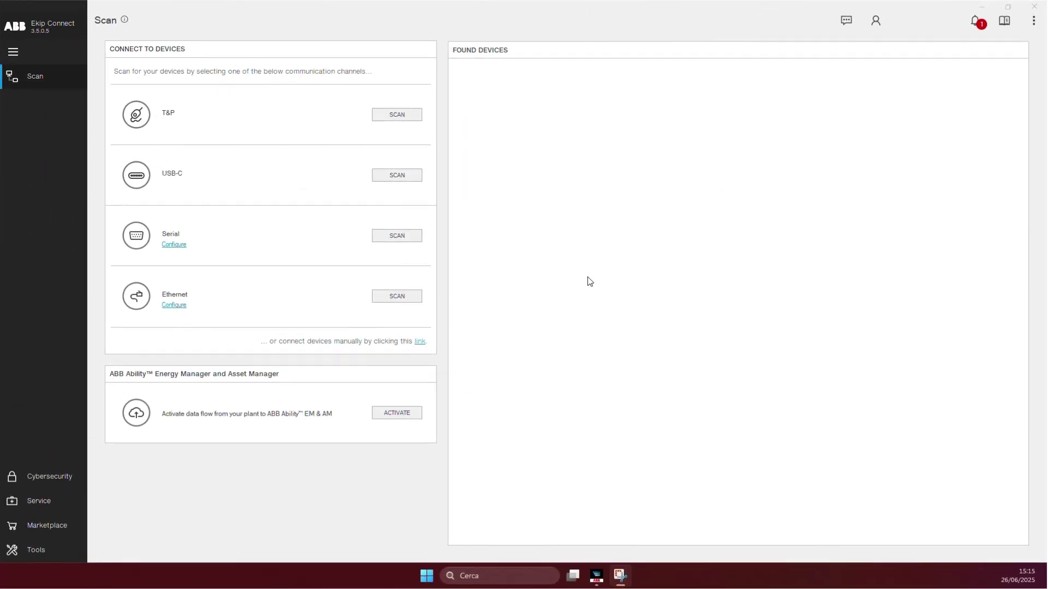
Connect over USB-C and enable AFS1 and AFS2 channels with 3 installed sensors each
left_click(392, 176)
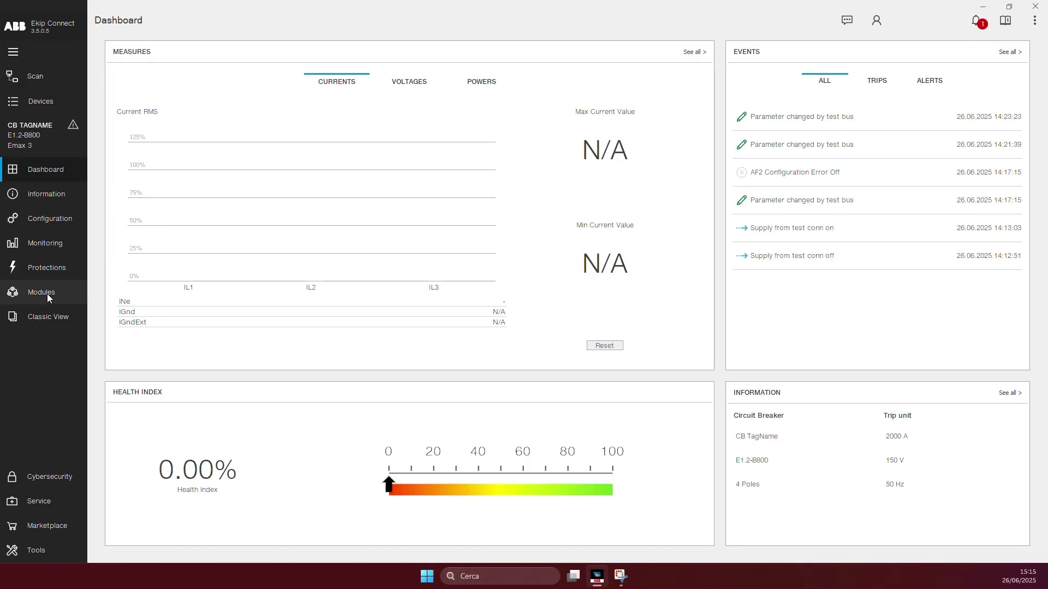
left_click(47, 293)
left_click(523, 323)
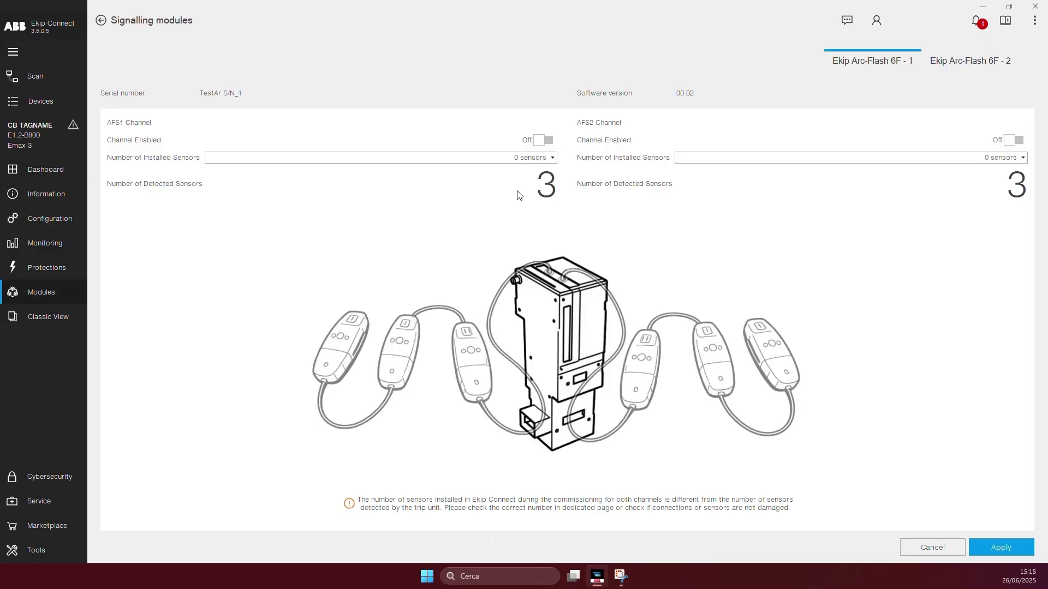
left_click(542, 140)
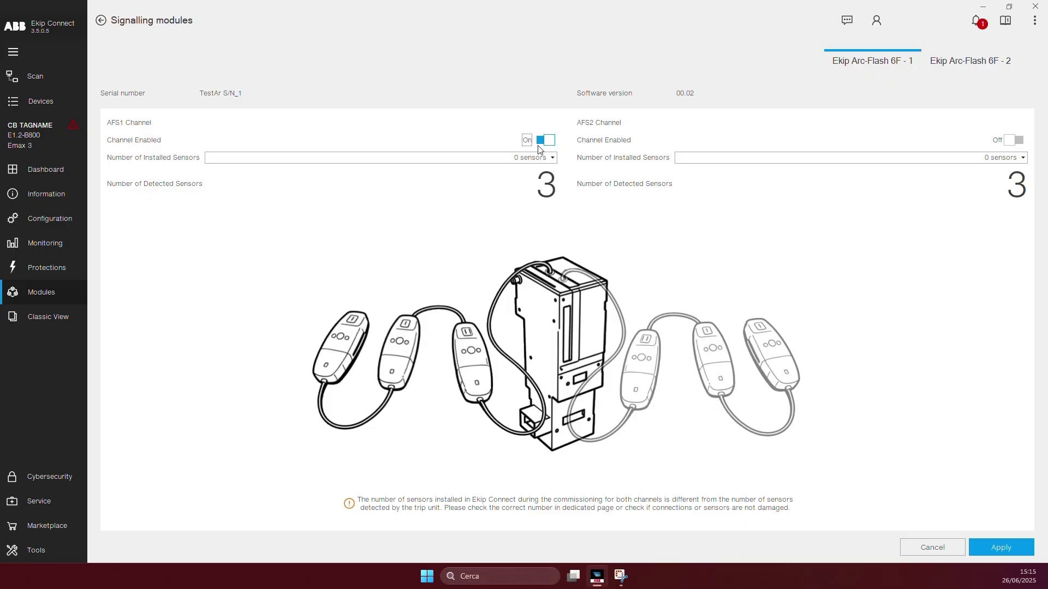
left_click(1018, 141)
left_click(404, 158)
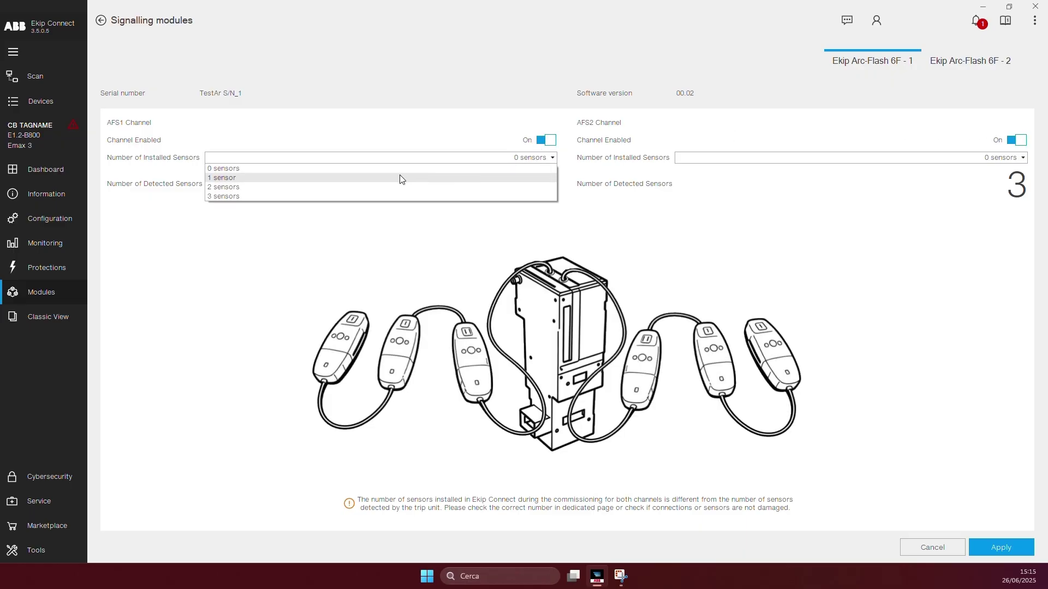
left_click(359, 197)
left_click(849, 157)
left_click(849, 196)
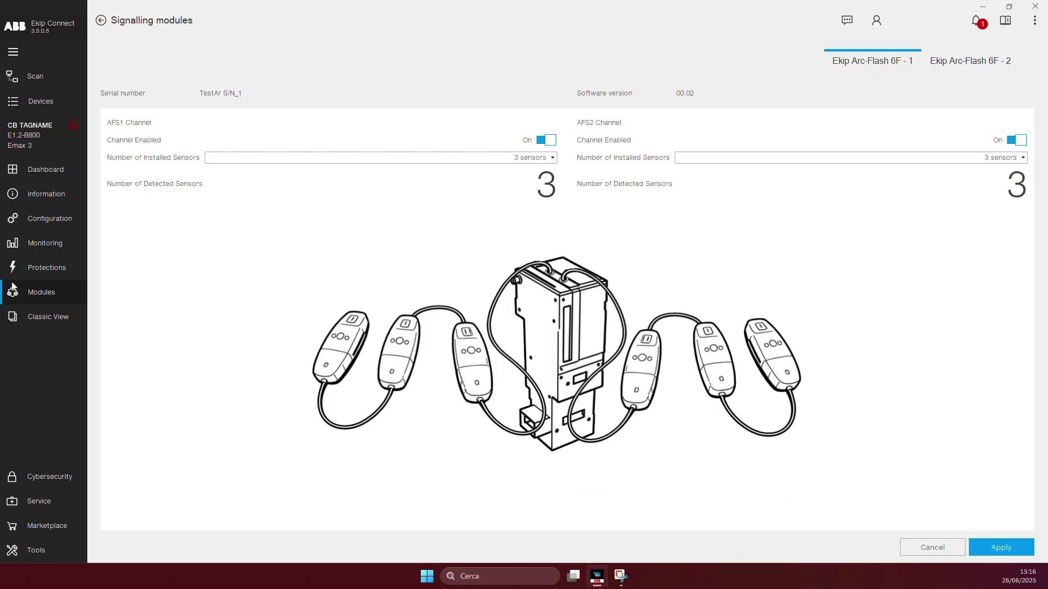
Enable Arc Flash Protection 1 with AFS1 and AFS2 triggering, and apply
left_click(42, 270)
scroll(457, 441, "down", 3)
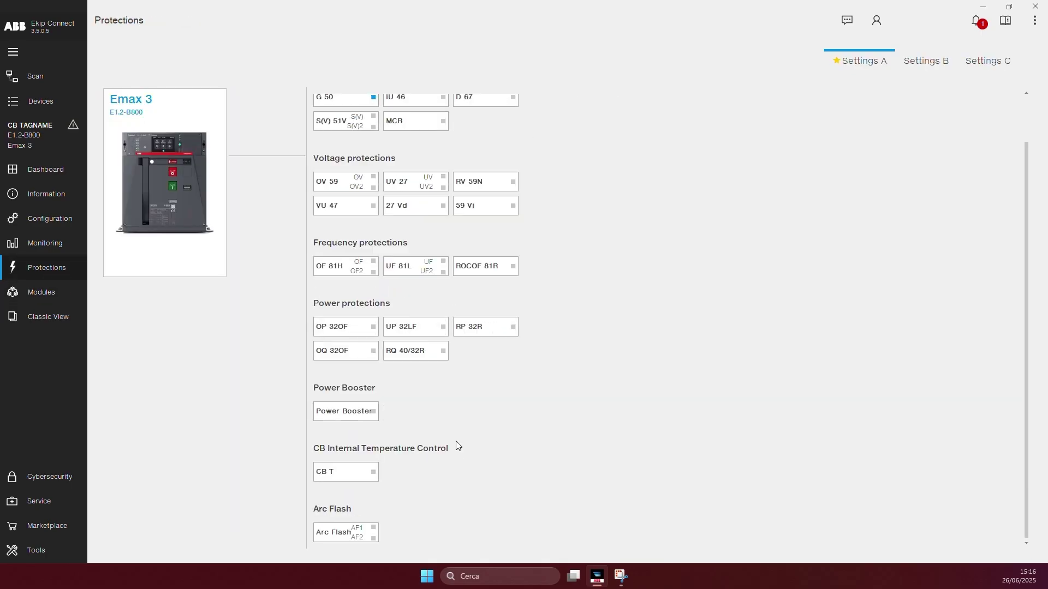
left_click(356, 534)
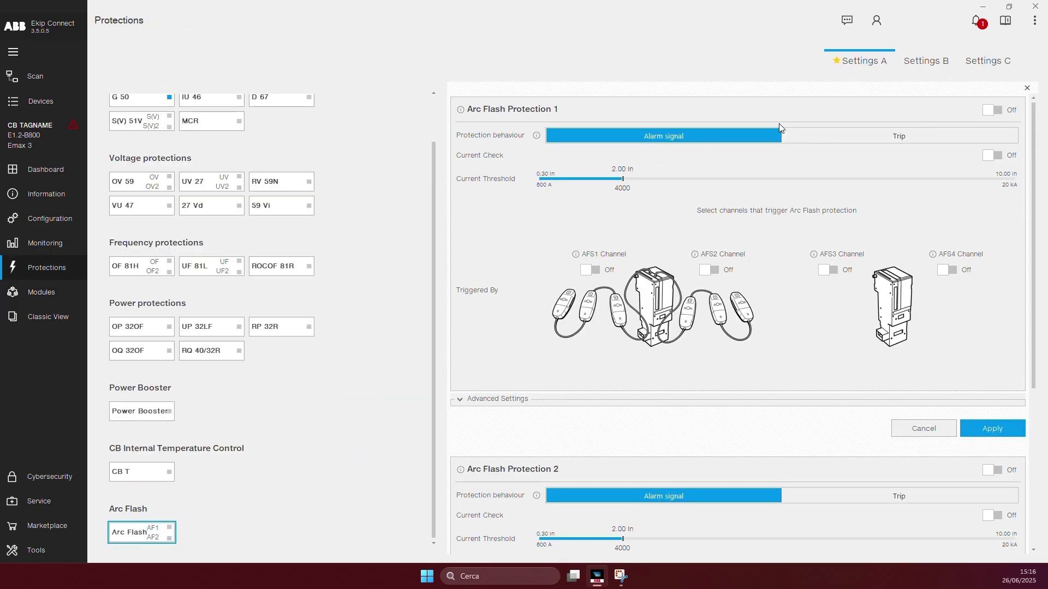
left_click(992, 110)
left_click(709, 269)
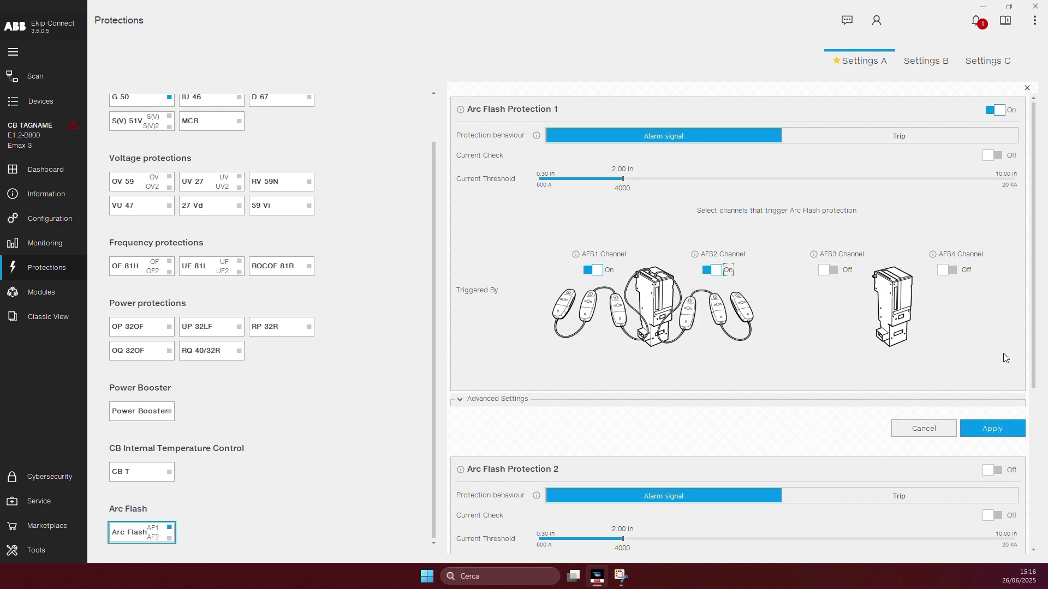
left_click(1002, 426)
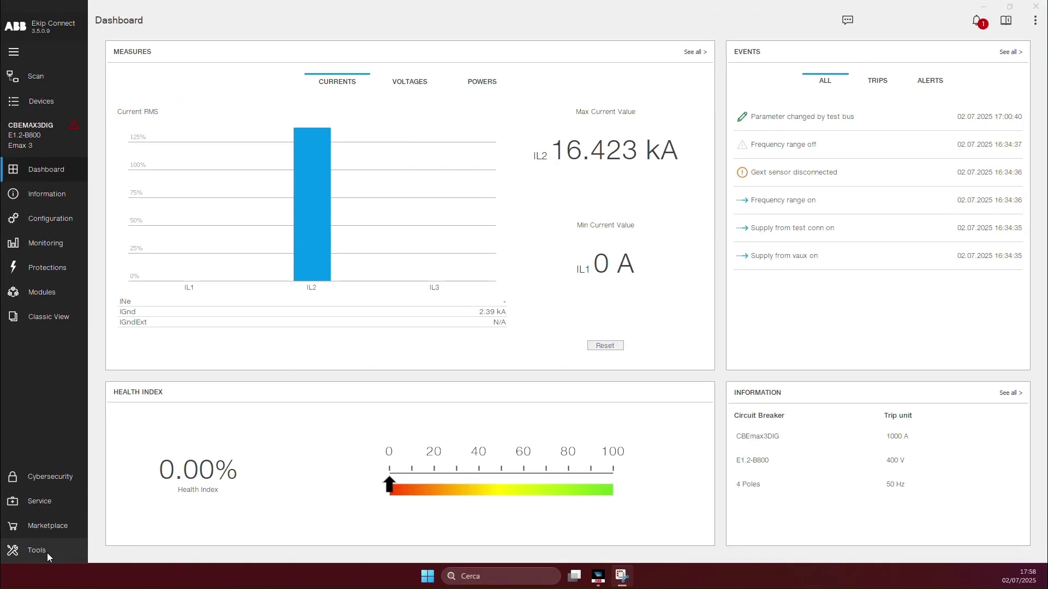
Start a system firmware update of the Emax3 mainboard only, excluding the Ekip Supply module
left_click(48, 552)
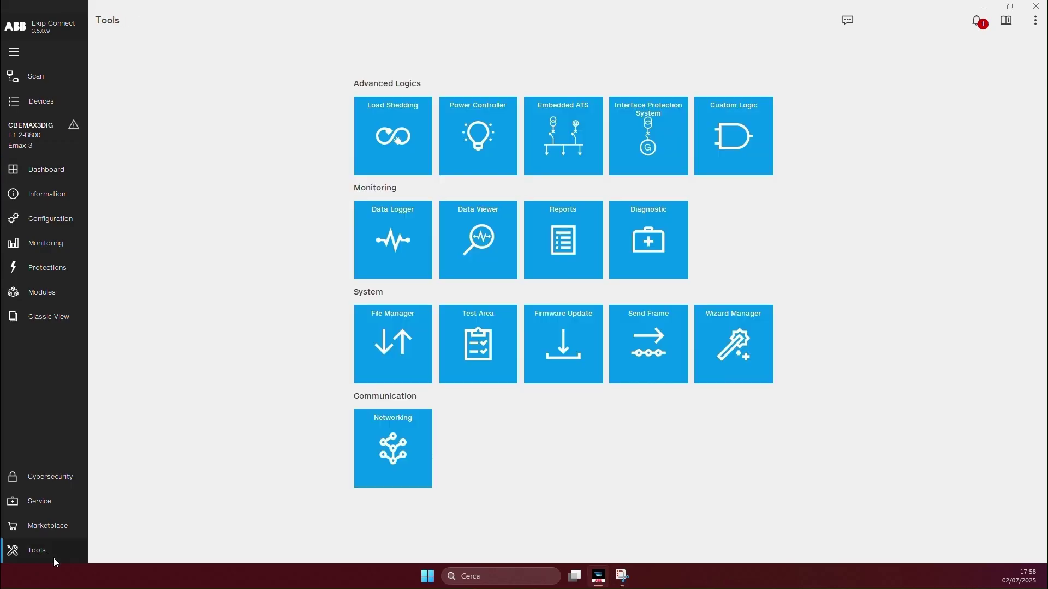
left_click(564, 332)
left_click(288, 116)
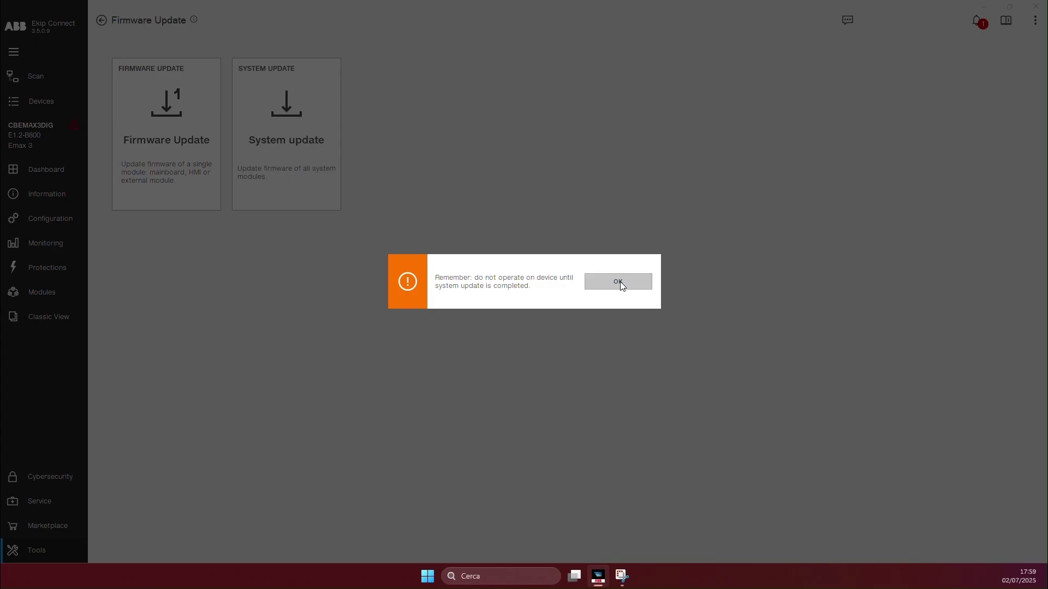
left_click(618, 282)
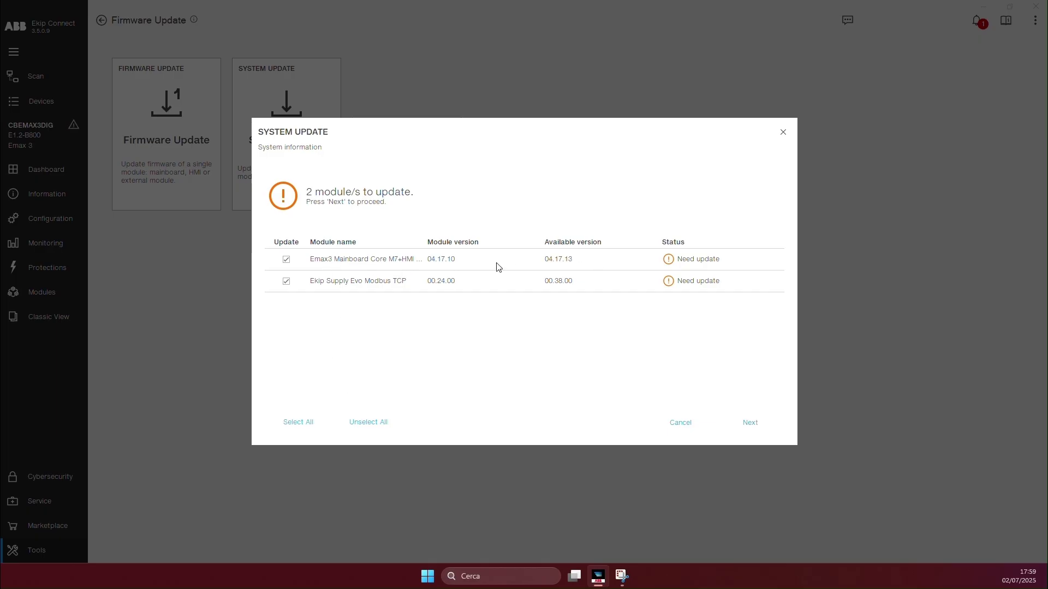
left_click(286, 259)
left_click(286, 281)
left_click(286, 260)
left_click(750, 423)
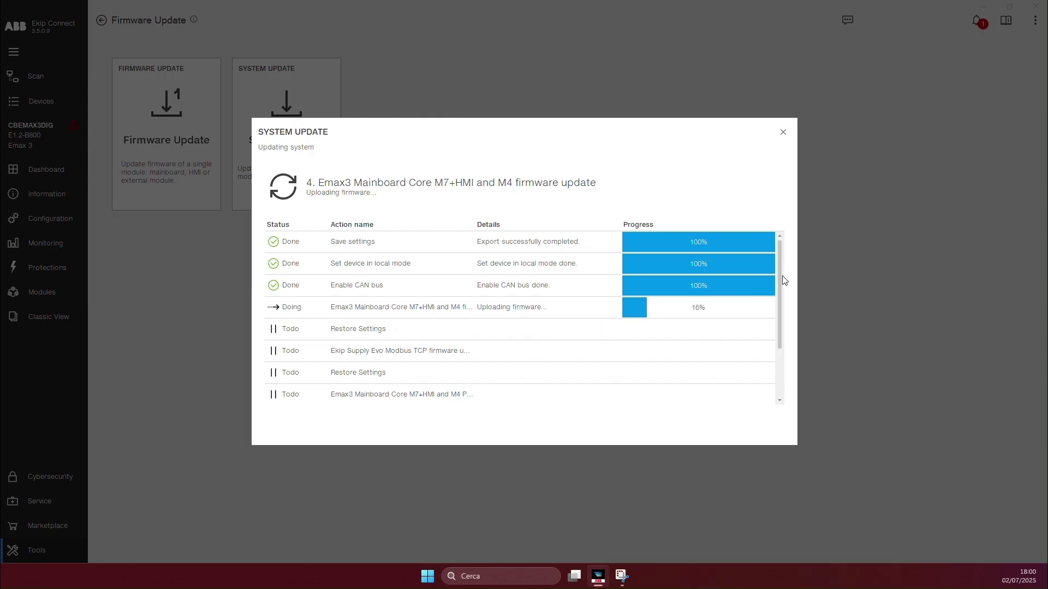
scroll(781, 275, "down", 1)
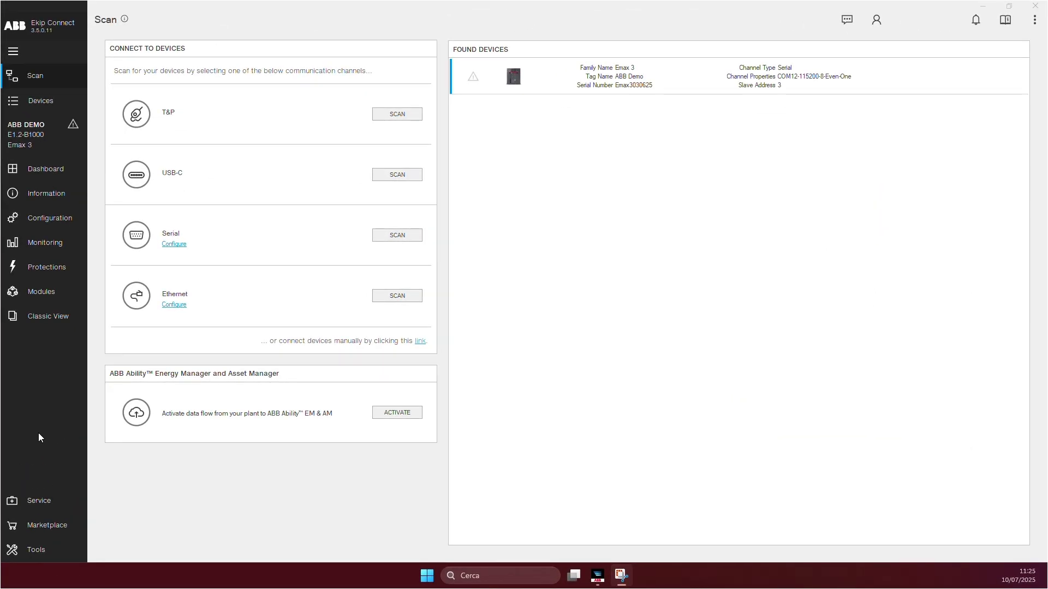
Open the Marketplace and view the Advanced Simulation Area product page maximised in the browser
left_click(34, 528)
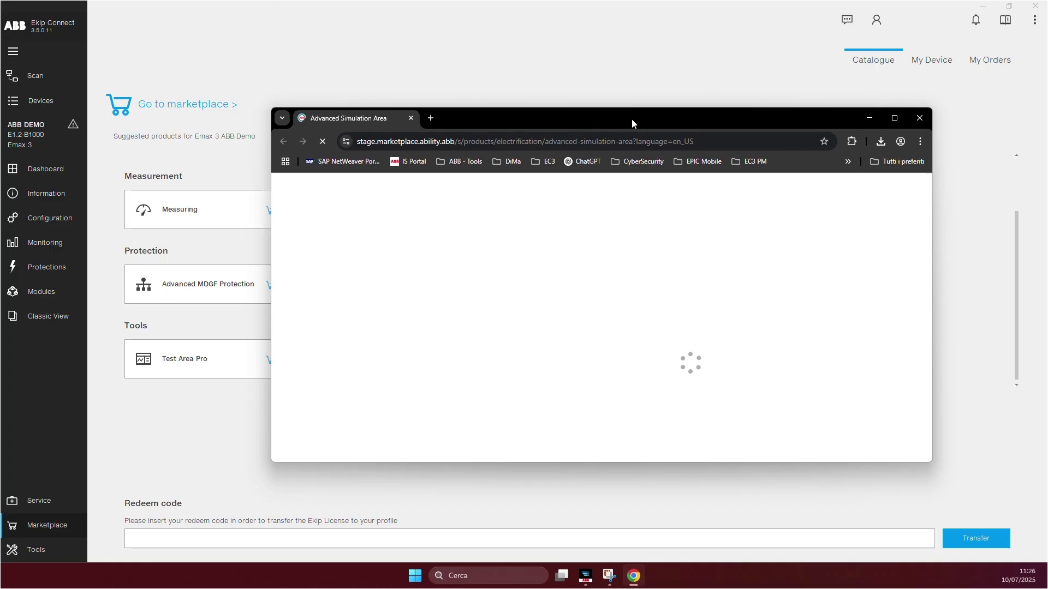
double_click(637, 119)
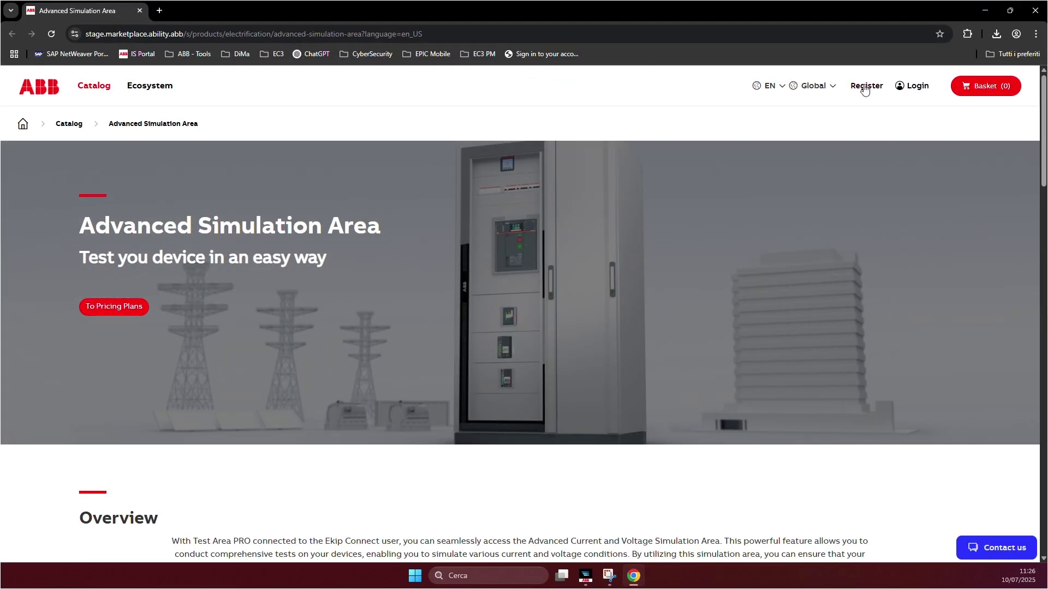
Paste the licence code into Redeem code and confirm its transfer
left_click(990, 9)
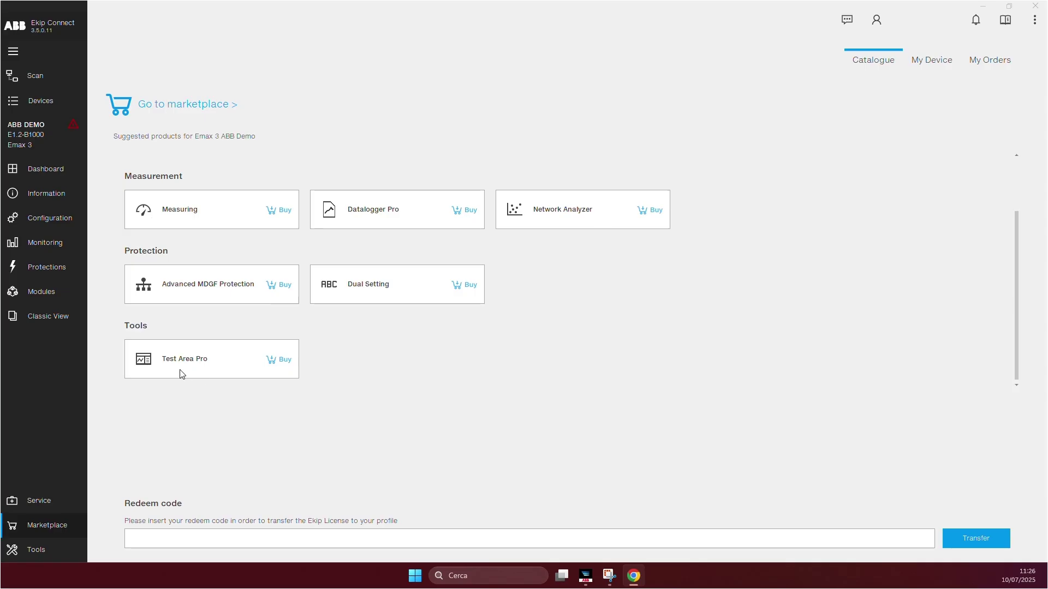
left_click(270, 538)
key("ctrl+v")
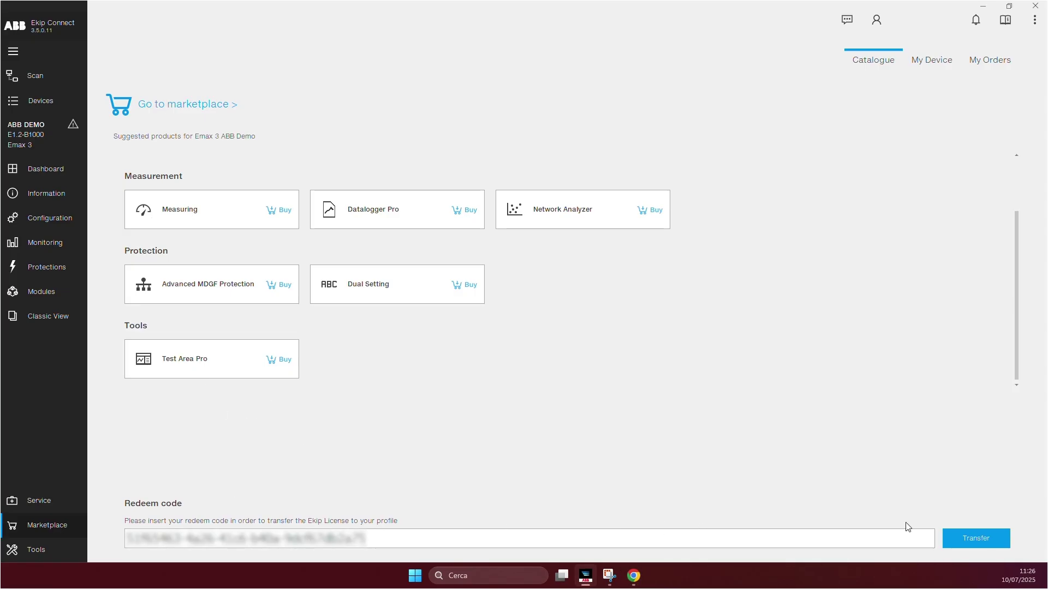
left_click(994, 540)
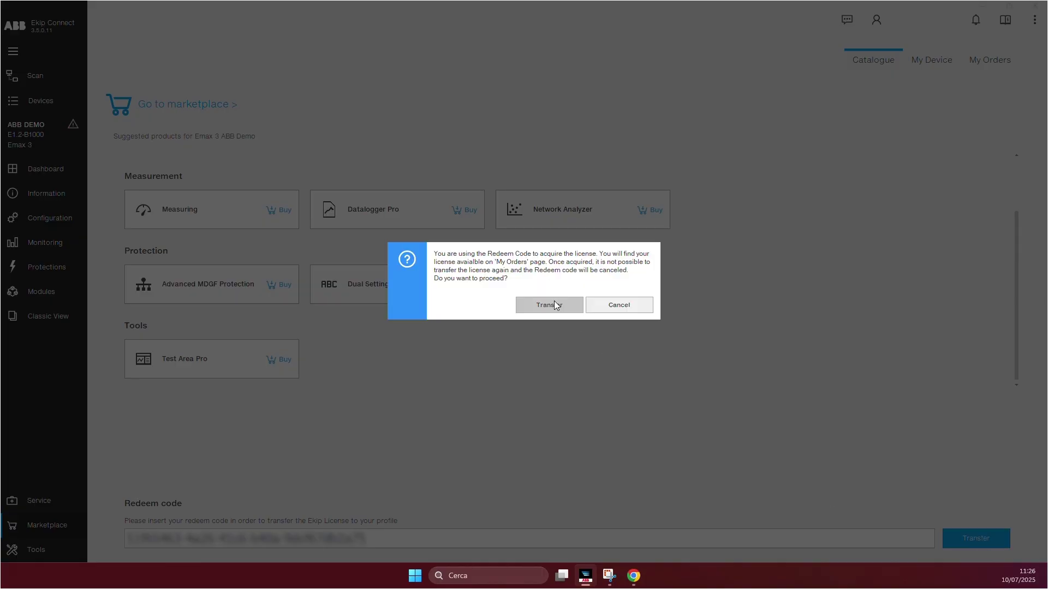
left_click(555, 302)
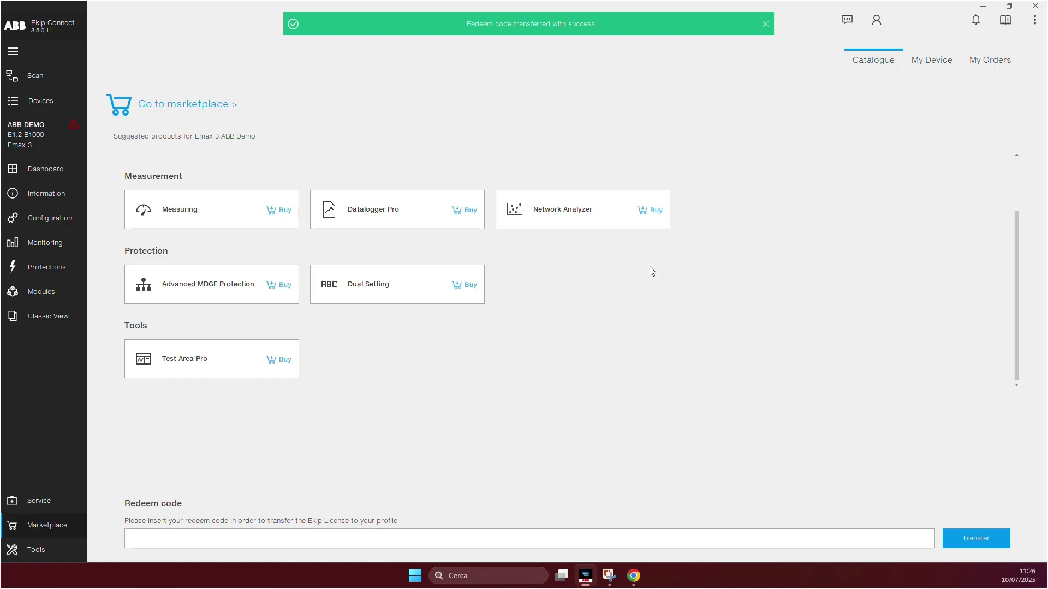
Activate Test Area Pro from My Orders and check it under My Device
left_click(993, 61)
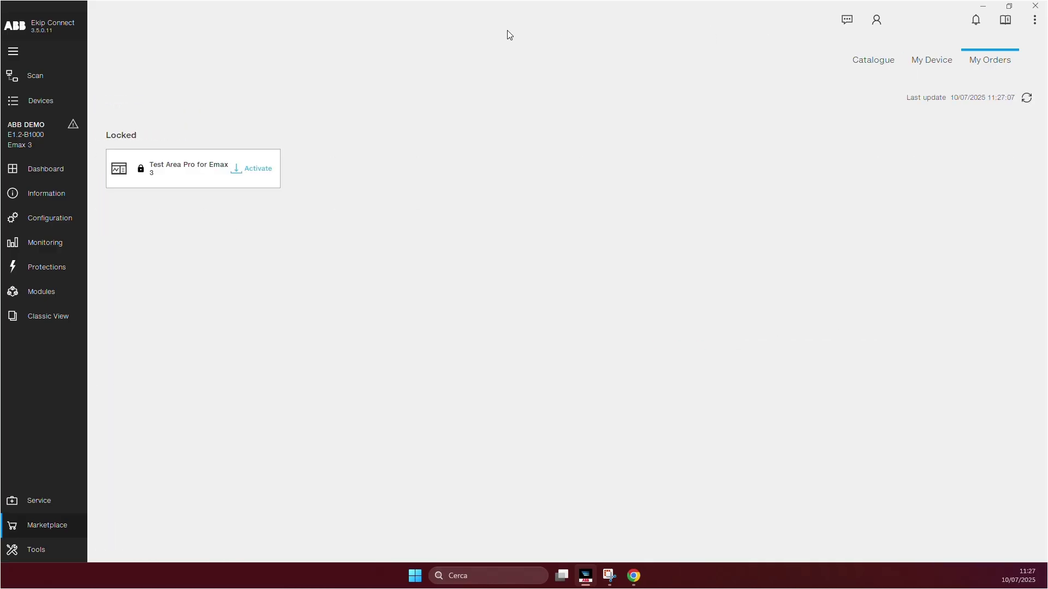
left_click(249, 168)
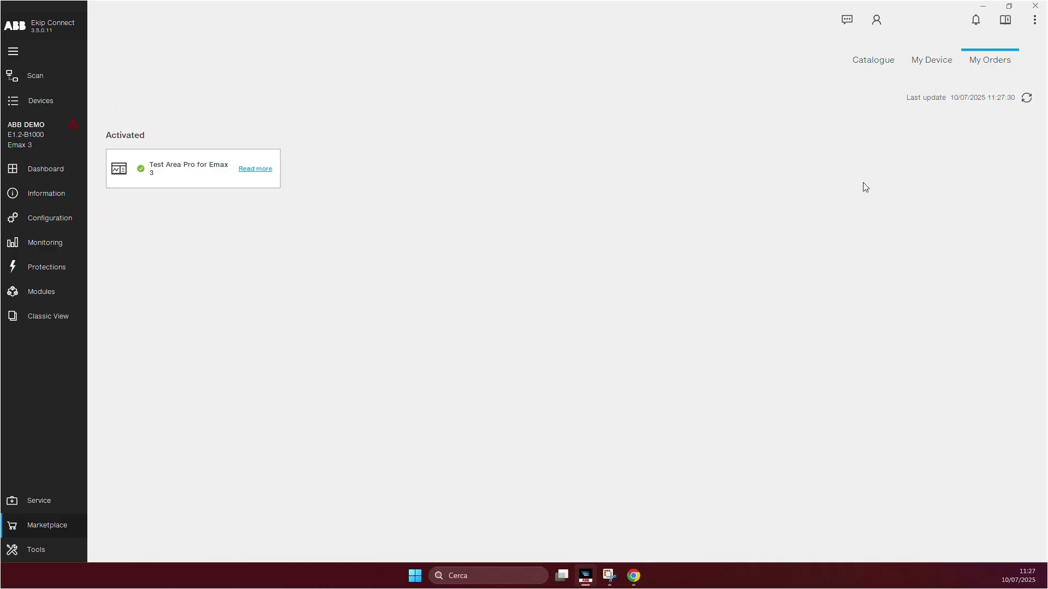
left_click(935, 63)
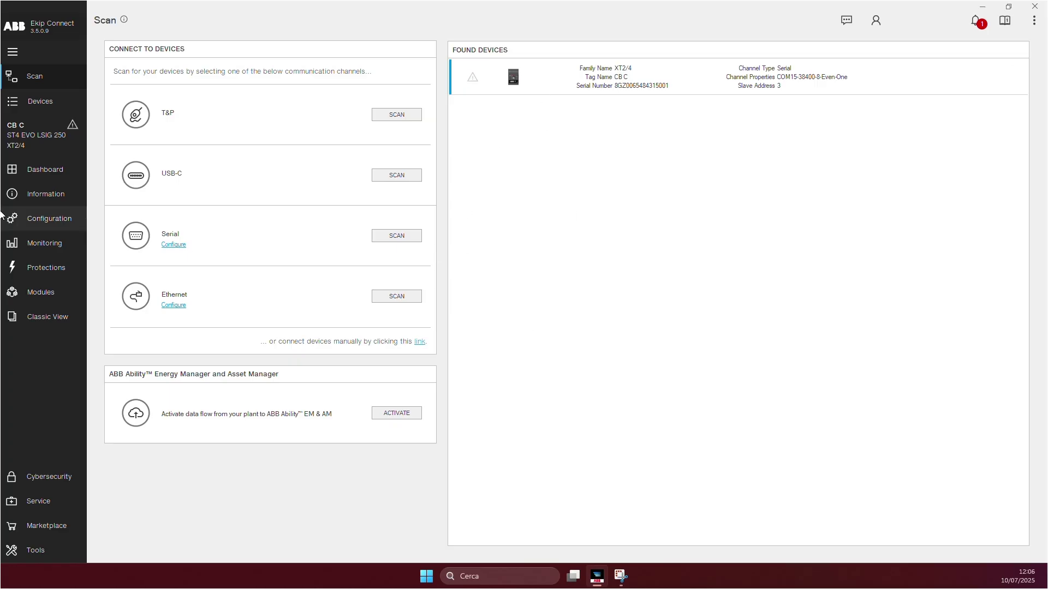
Review the XT2/4 breaker's live currents, voltages and powers, then show its Warnings overview
left_click(51, 247)
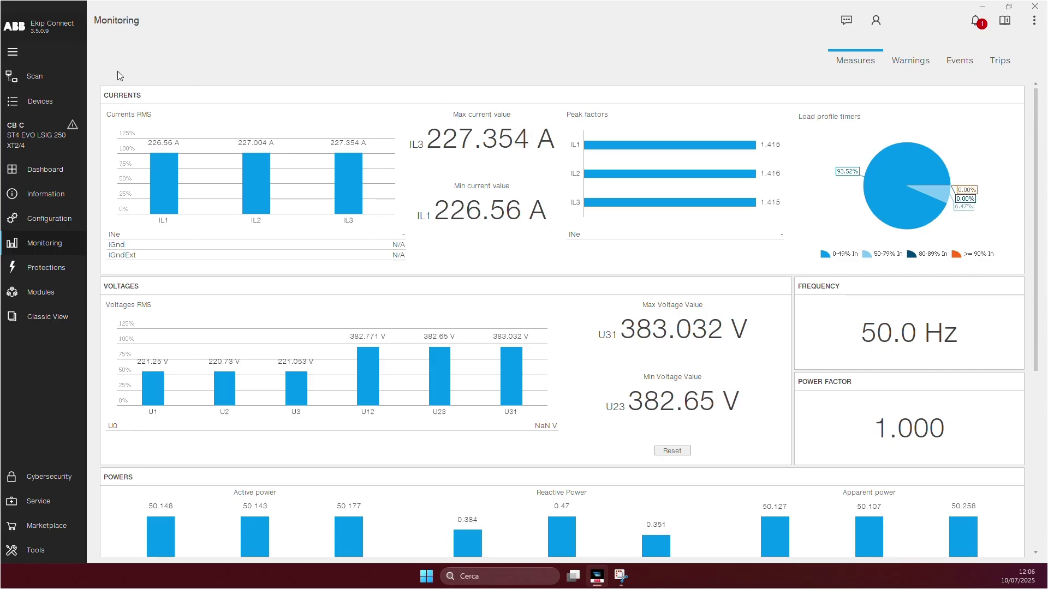
scroll(1040, 277, "down", 1)
scroll(1039, 277, "down", 4)
scroll(1039, 403, "up", 5)
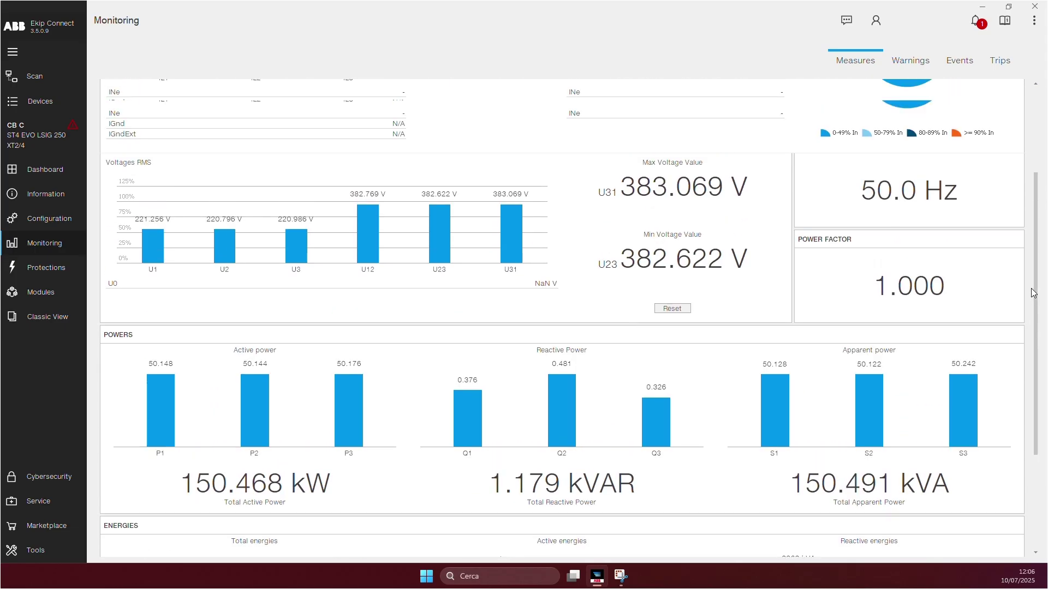
left_click(912, 64)
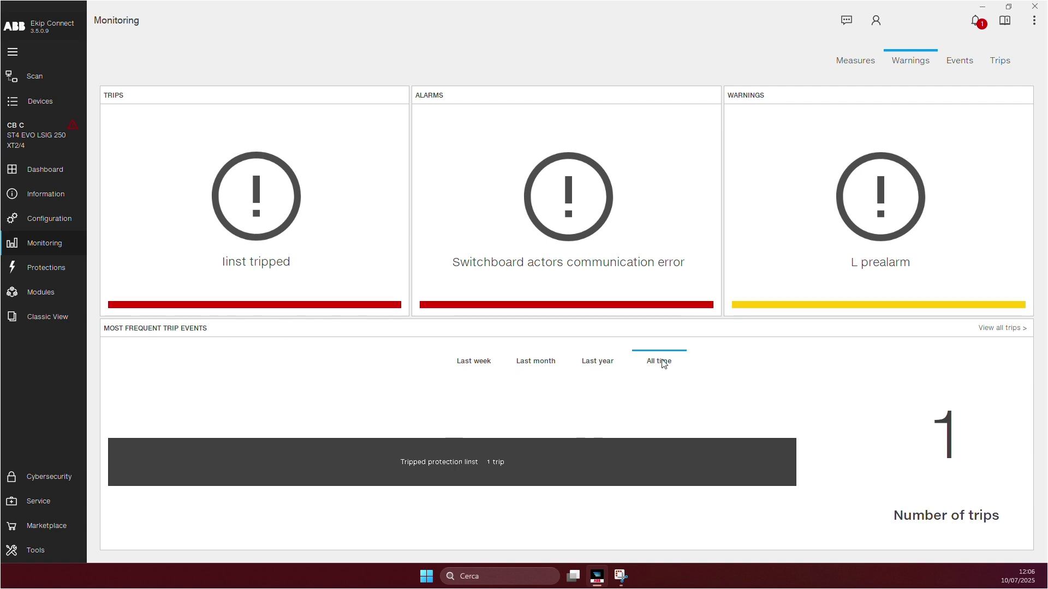
Show the last year's trip history, listing the single Iinst trip with phase currents and contact wear
left_click(603, 363)
left_click(966, 61)
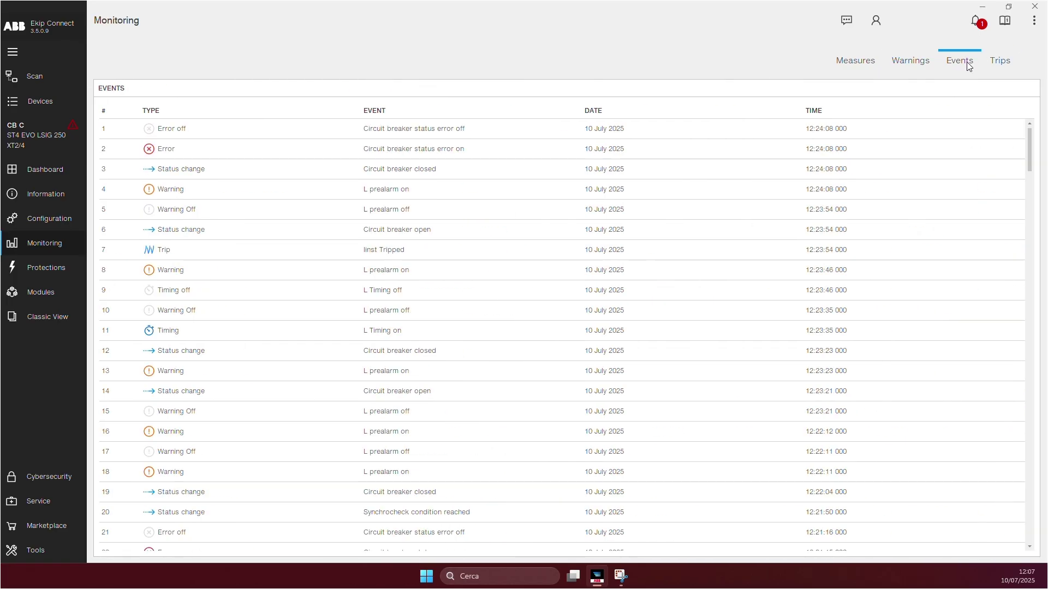
left_click(1008, 64)
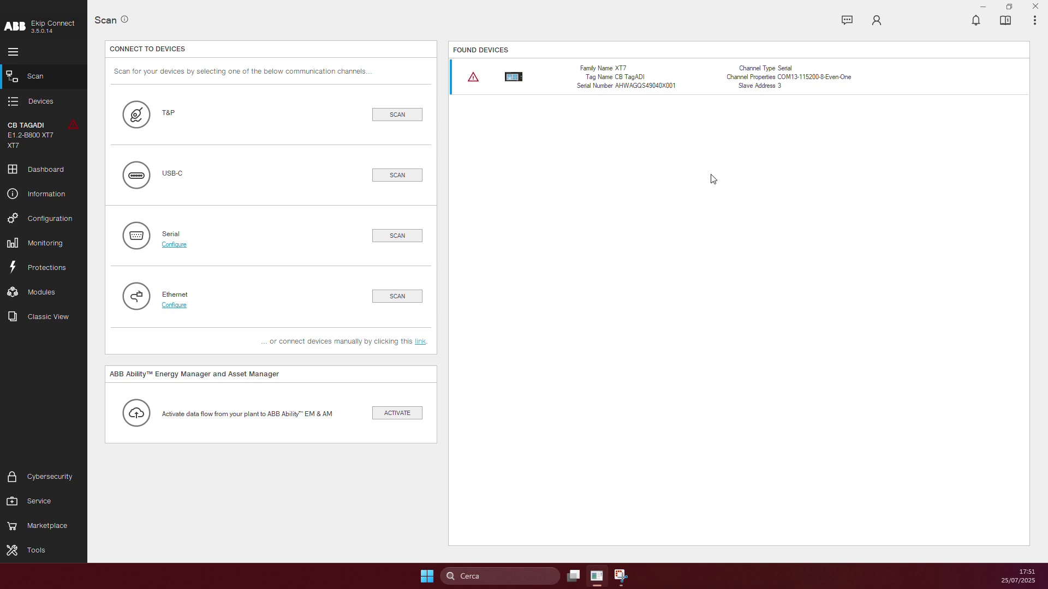
Open the Data Logger options for the XT7's 1st Channel
left_click(46, 552)
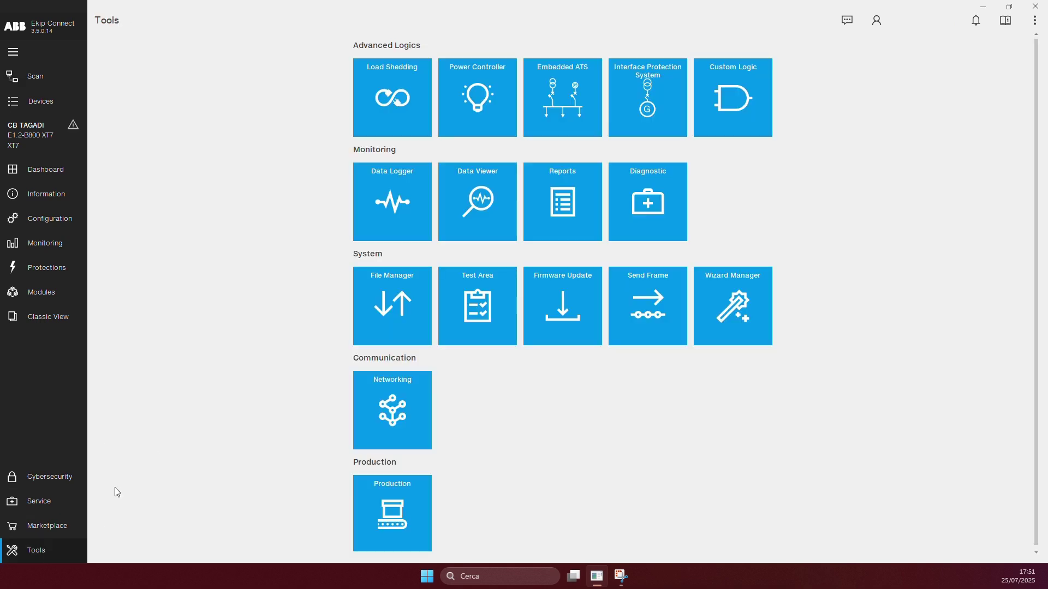
left_click(390, 197)
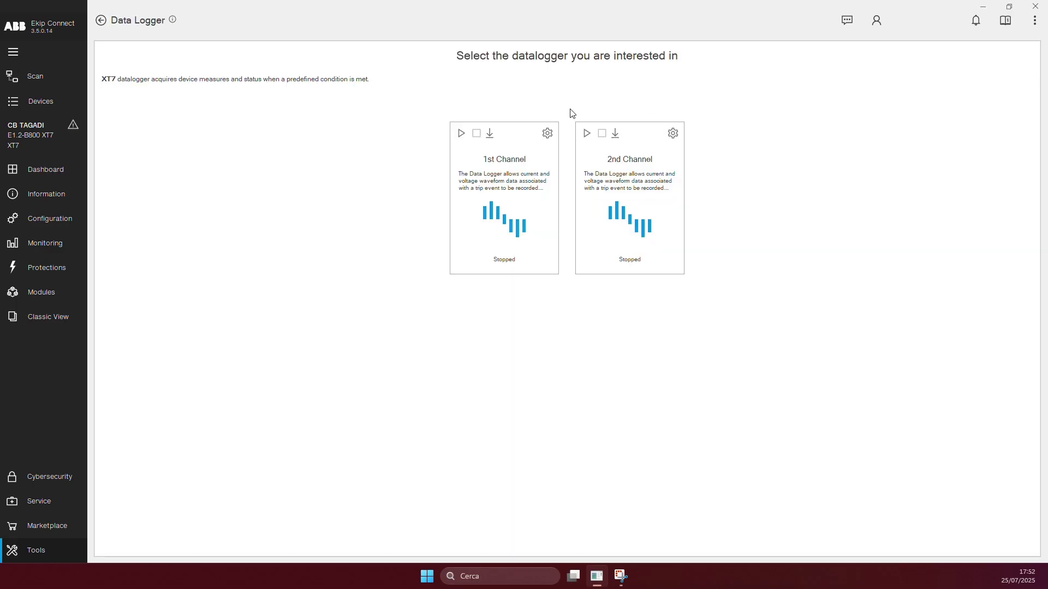
left_click(548, 134)
Review the General settings, keeping 1200 sampling frequency, then the Trigger conditions
left_click(297, 98)
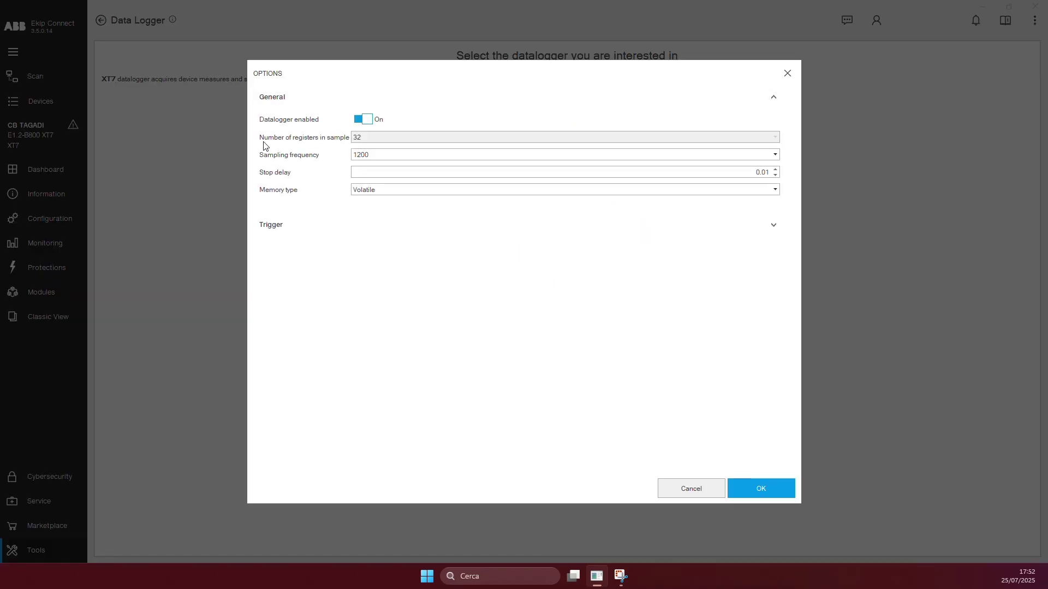
left_click(391, 156)
left_click(383, 157)
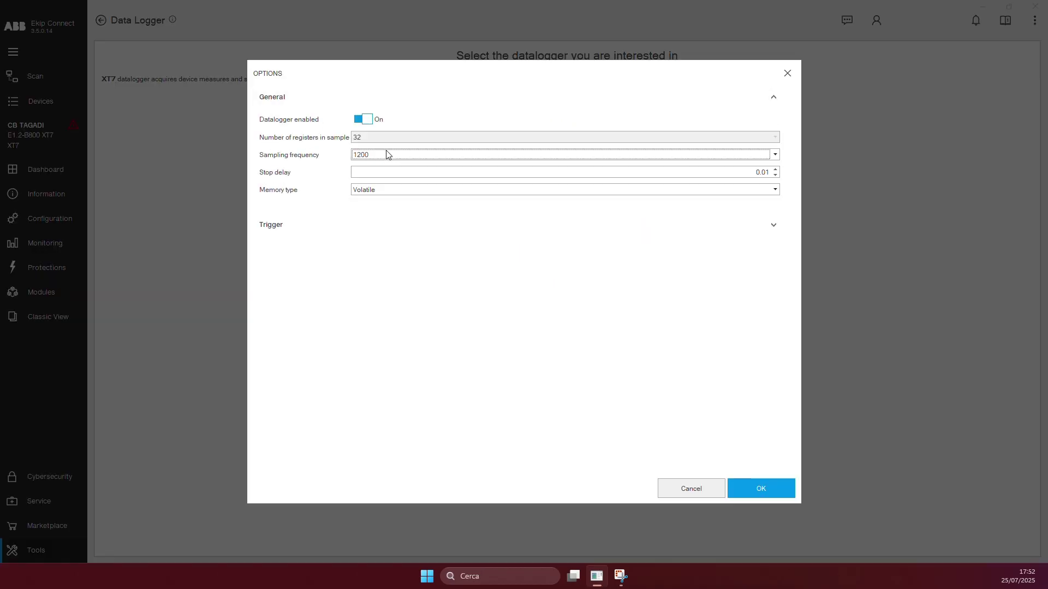
left_click(747, 172)
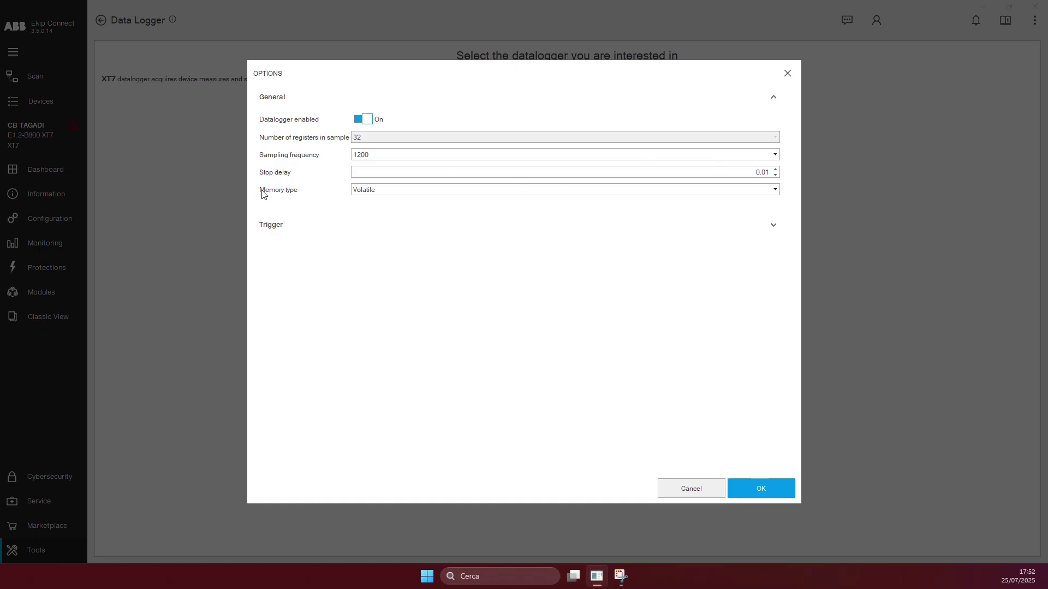
left_click(324, 229)
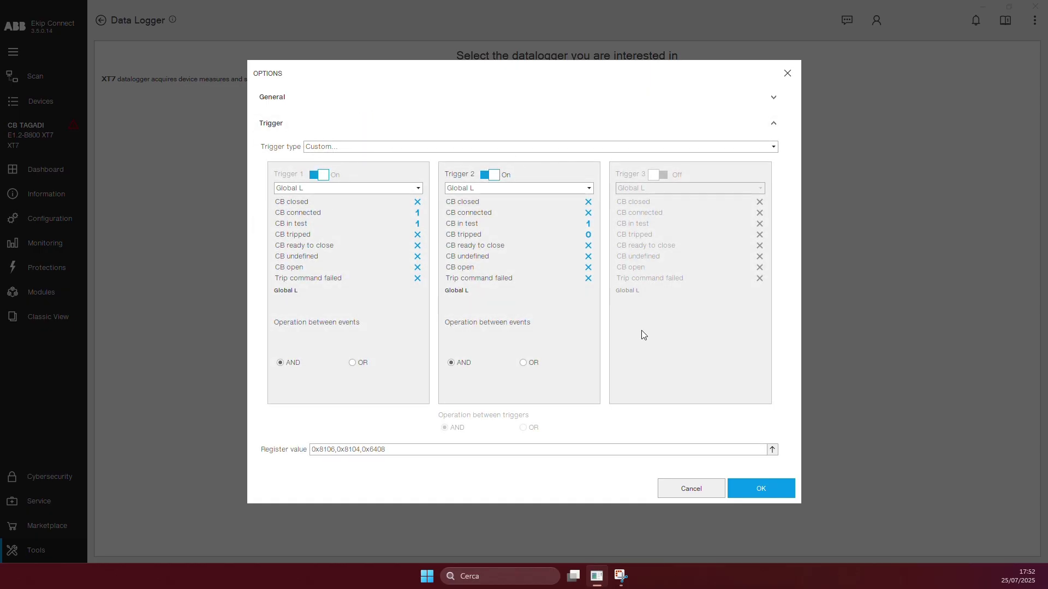
Record a short capture on the 1st Channel datalogger
left_click(761, 488)
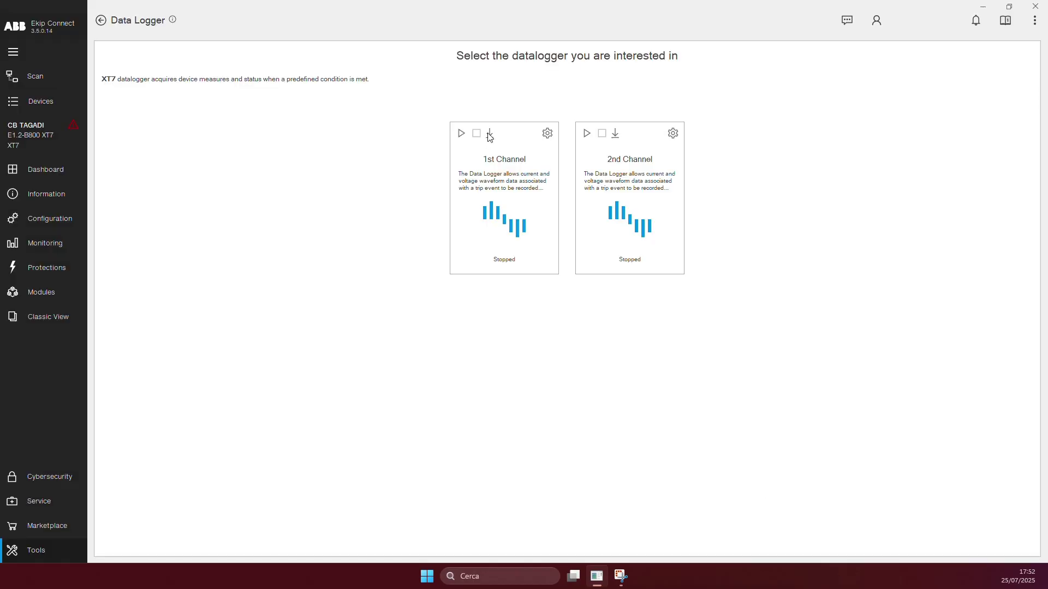
left_click(460, 133)
left_click(478, 138)
Download the recorded data trimmed to the 3.331–6.592 s time window
left_click(491, 134)
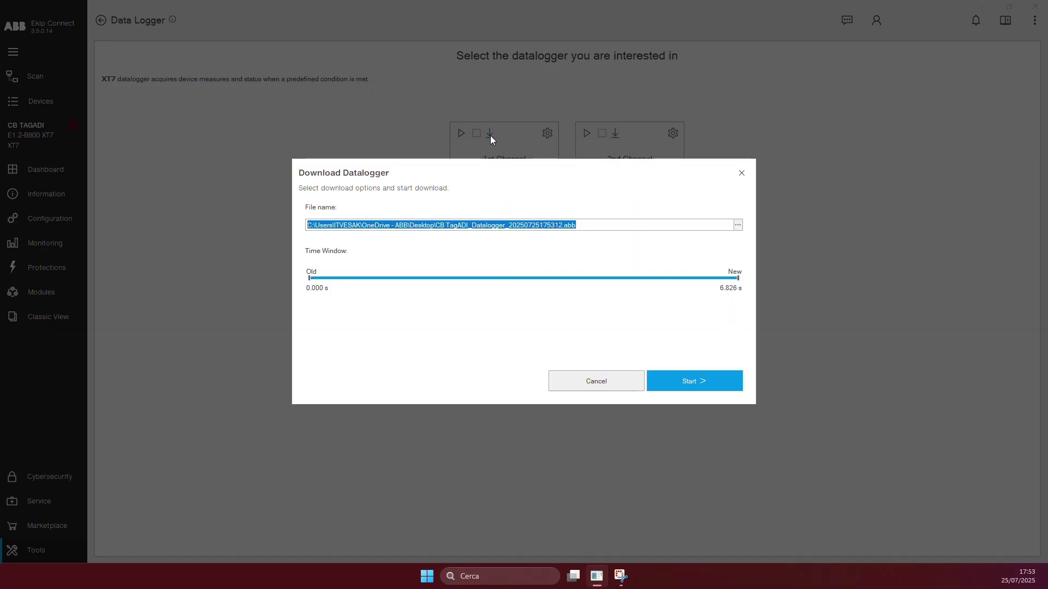
left_click_drag(310, 278, 519, 297)
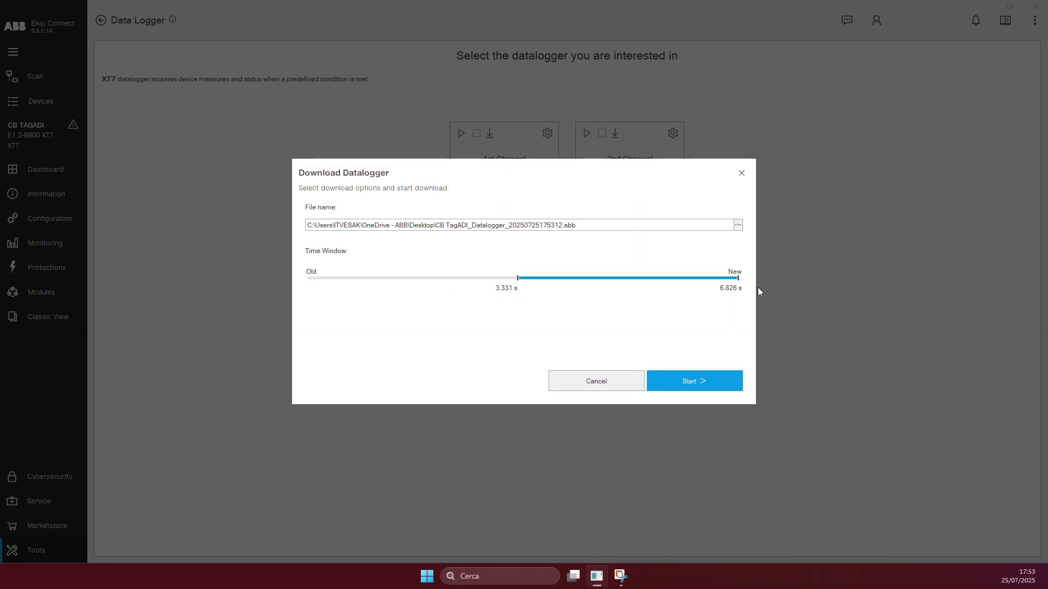
left_click_drag(738, 278, 723, 279)
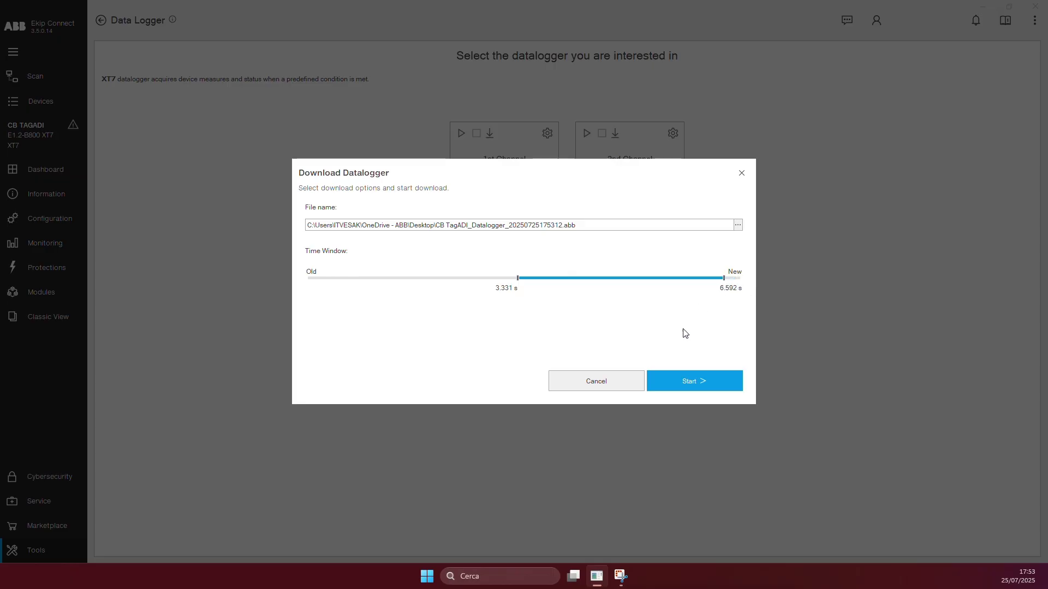
left_click(702, 381)
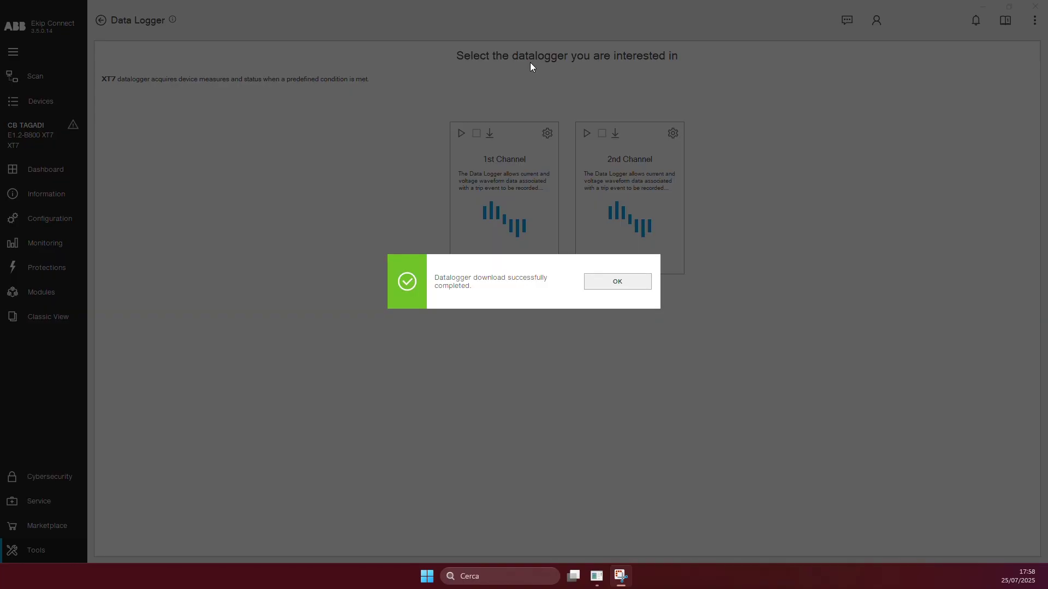
Open the downloaded file in Data Viewer, check the frequency domain, then zoom the time-domain waveforms to 0.1 s
left_click(624, 283)
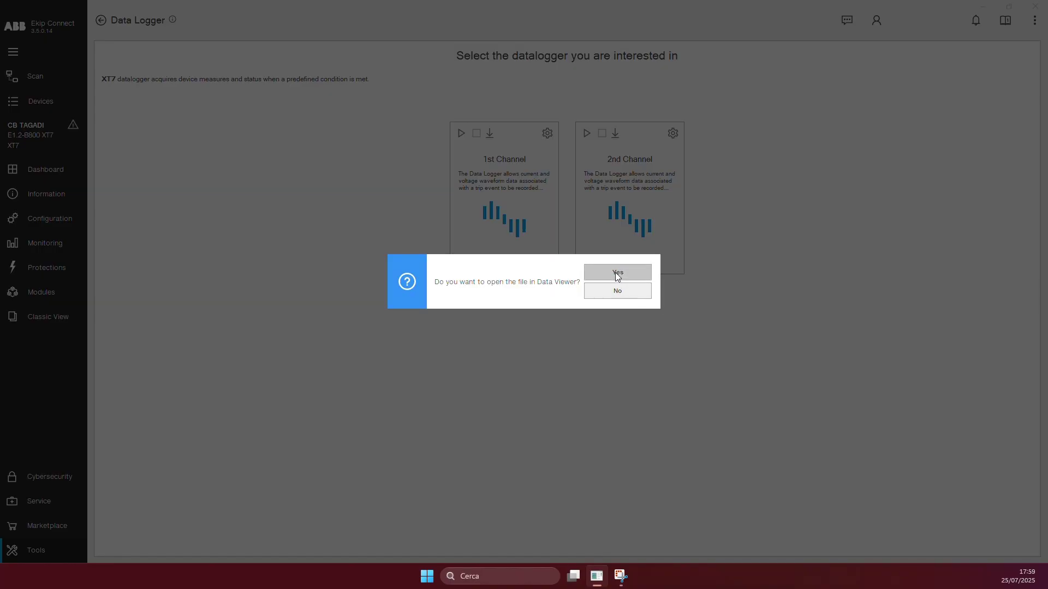
left_click(614, 273)
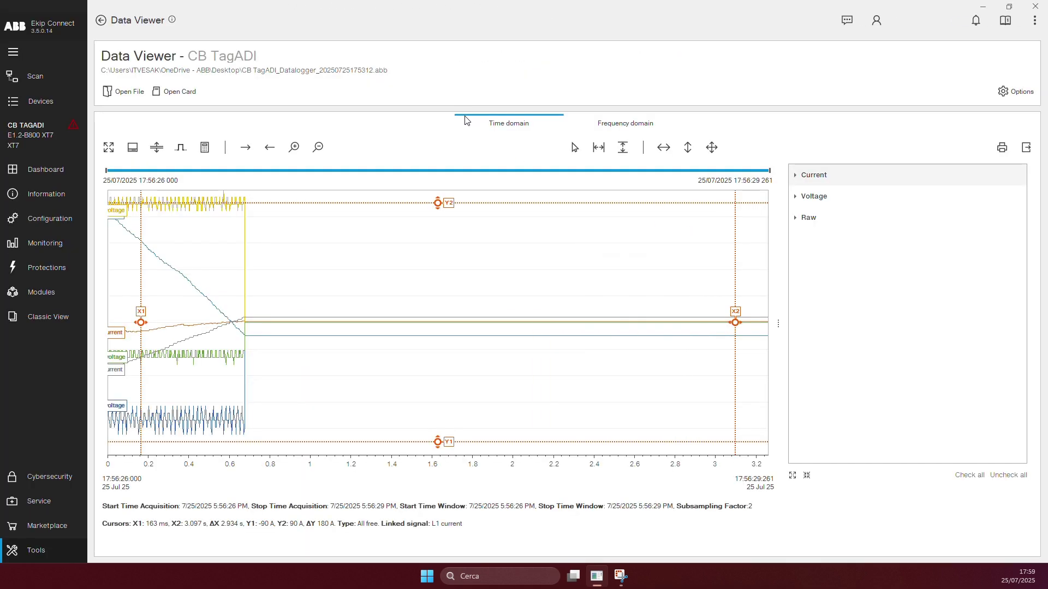
left_click(646, 125)
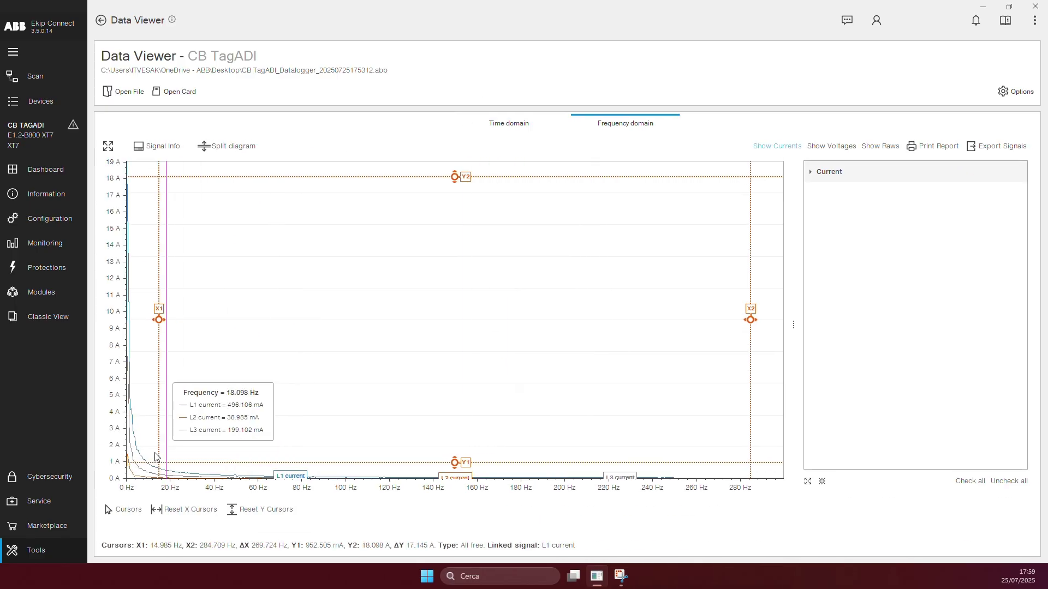
left_click(295, 149)
left_click(295, 148)
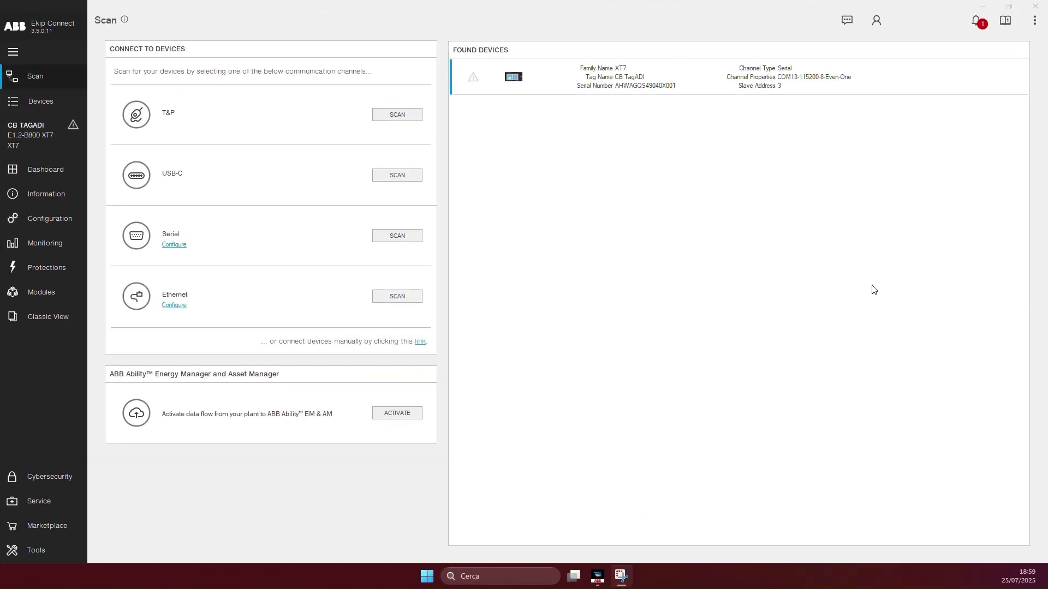
Show the Tools overview with Advanced Logics, Monitoring, System, Communication and Production tiles
left_click(52, 554)
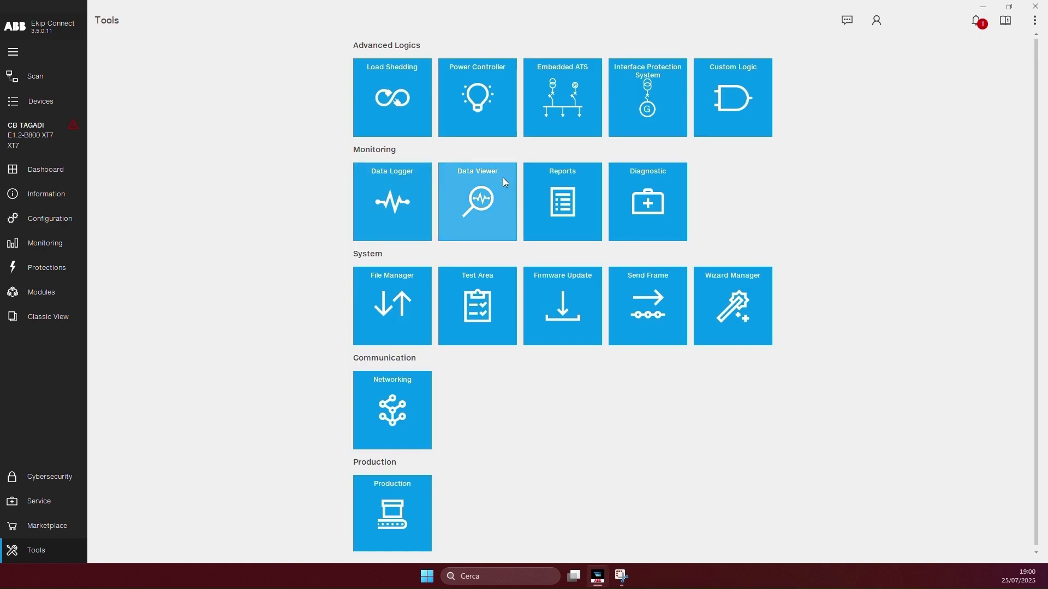
Open Test Execution in the Test Area and swing the V3 phasor to about 117.8°
left_click(482, 301)
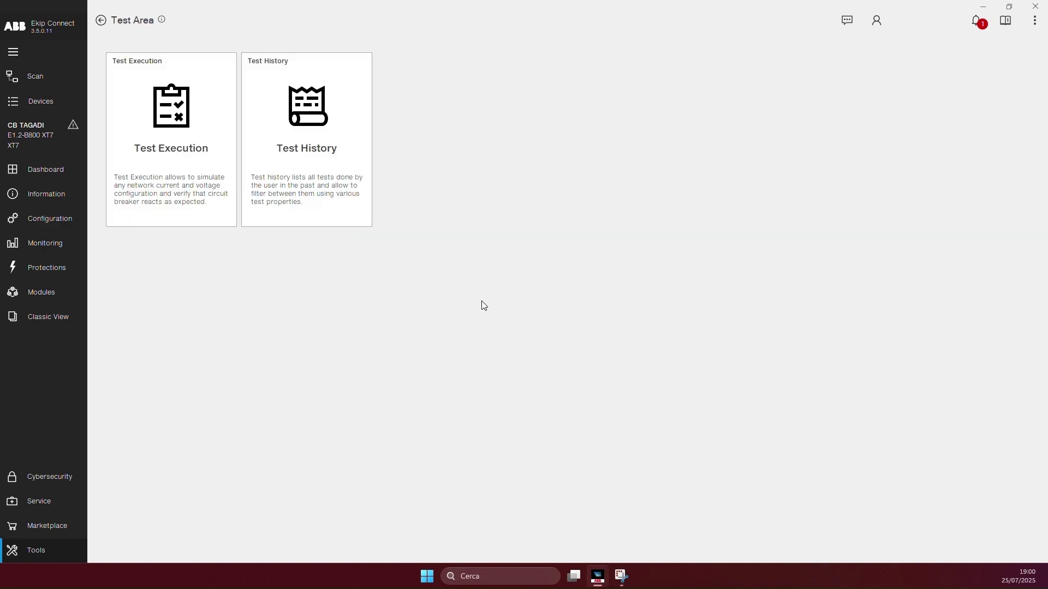
left_click(182, 153)
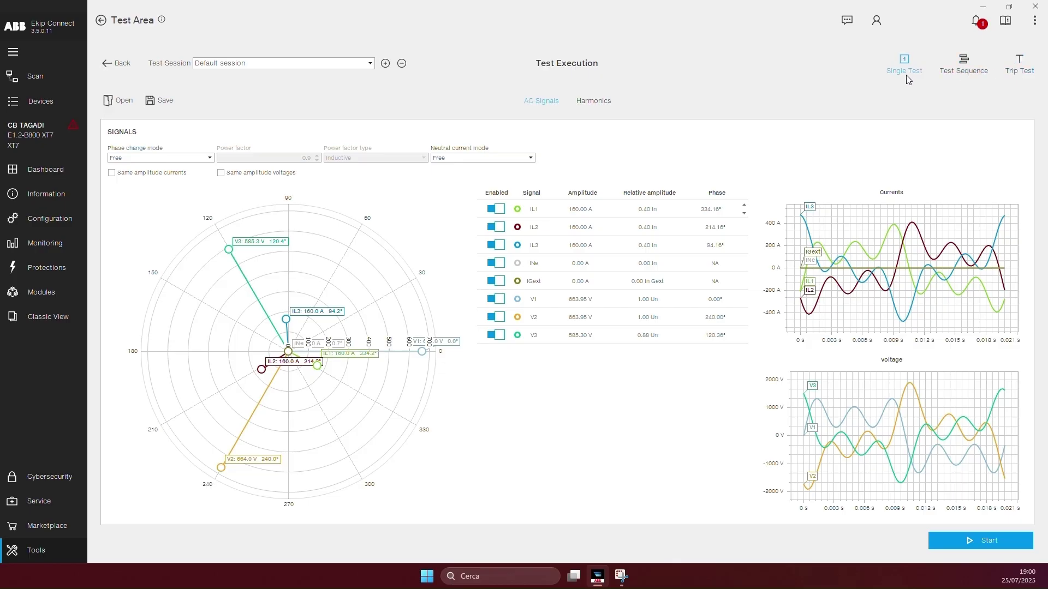
mouse_move(46, 135)
mouse_move(233, 252)
left_mouse_down()
mouse_move(288, 238)
mouse_move(225, 319)
mouse_move(242, 264)
left_mouse_up()
left_click_drag(286, 320, 299, 297)
Toggle IL1 and IL2 off and on, then set IL3 to 487.46 A at 40.5° and V3 to 512.3 V at 128.3°
left_click(494, 209)
left_click(493, 227)
left_click(498, 245)
left_click(494, 227)
left_click(494, 209)
left_click(497, 245)
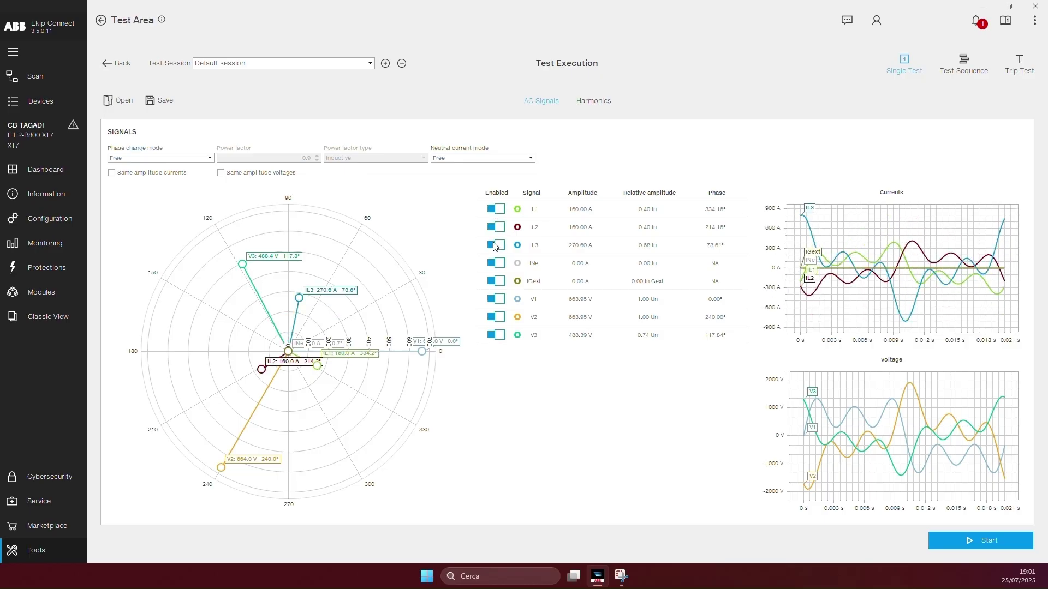
left_click_drag(299, 297, 363, 289)
left_click_drag(249, 265, 225, 270)
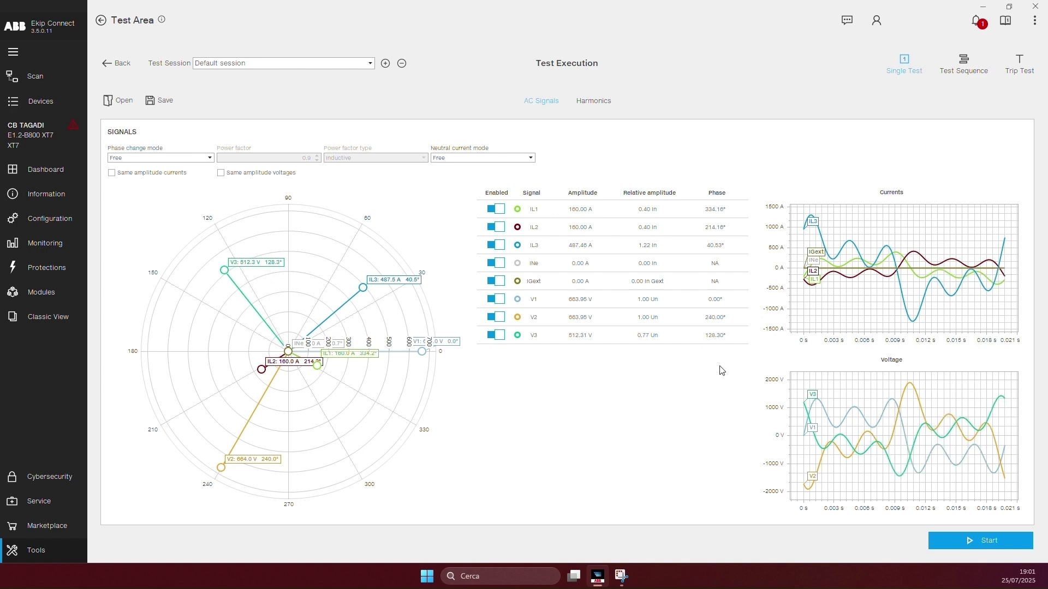
Raise the 3rd harmonic percentage on the Harmonics tab, then view Test Sequence and Trip Test
left_click(599, 102)
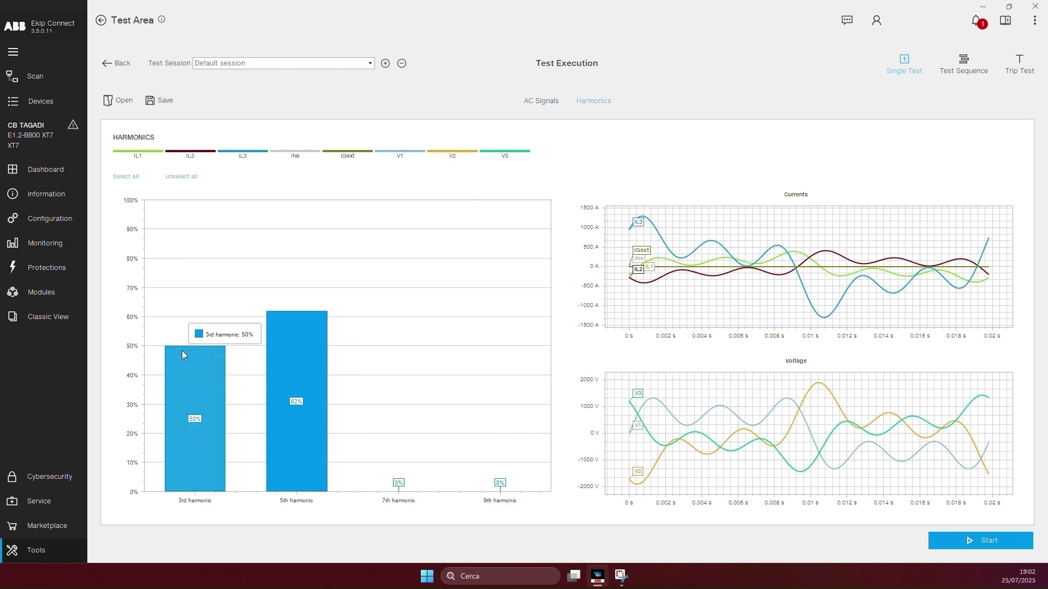
left_click_drag(201, 359, 211, 243)
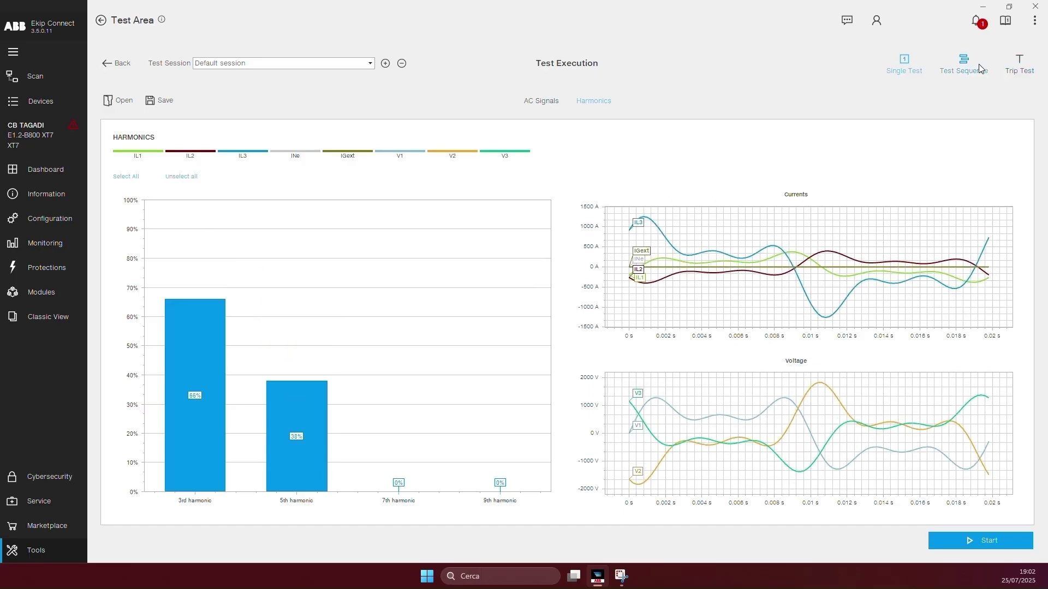
left_click(978, 64)
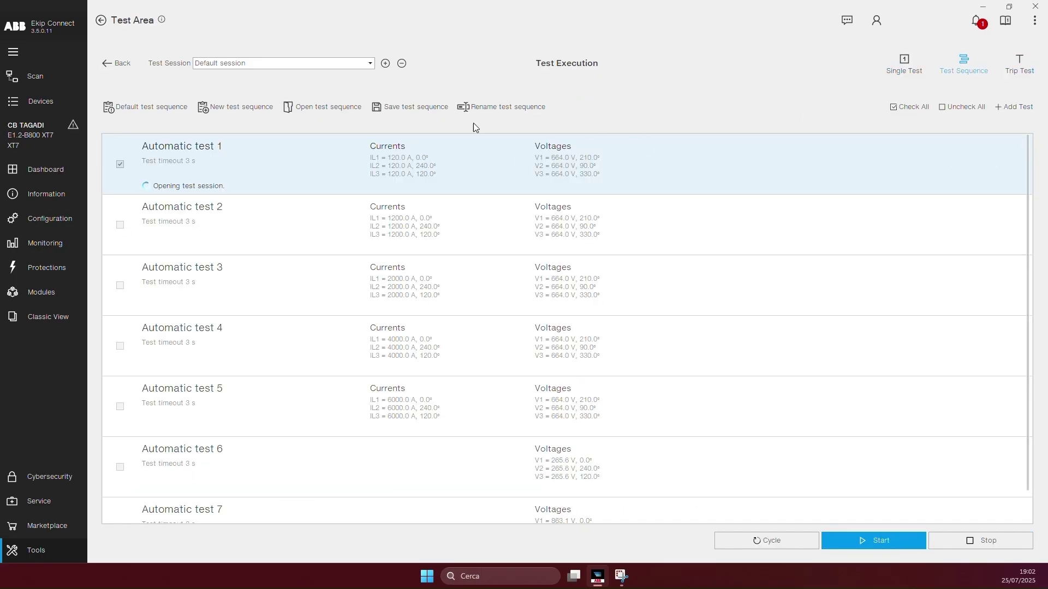
left_click(1010, 62)
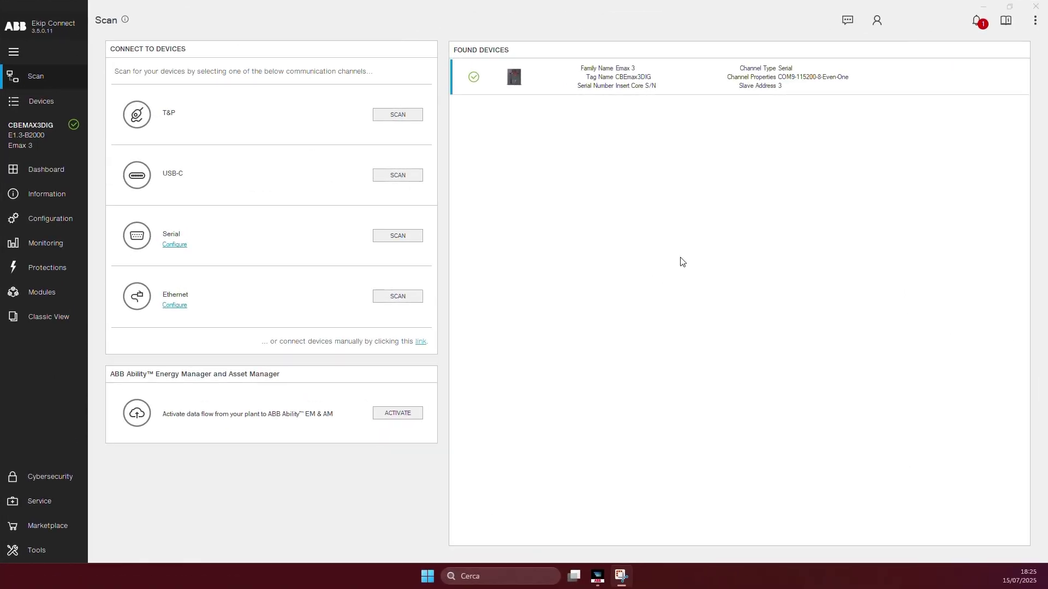
Create and save a new report under its default name in the Reports tool
left_click(21, 551)
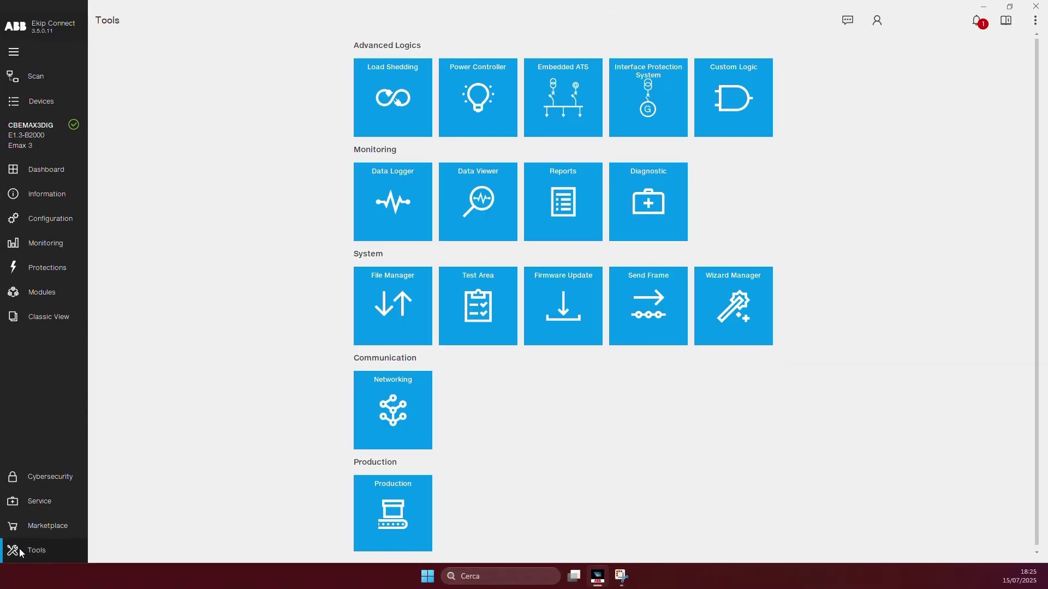
left_click(570, 204)
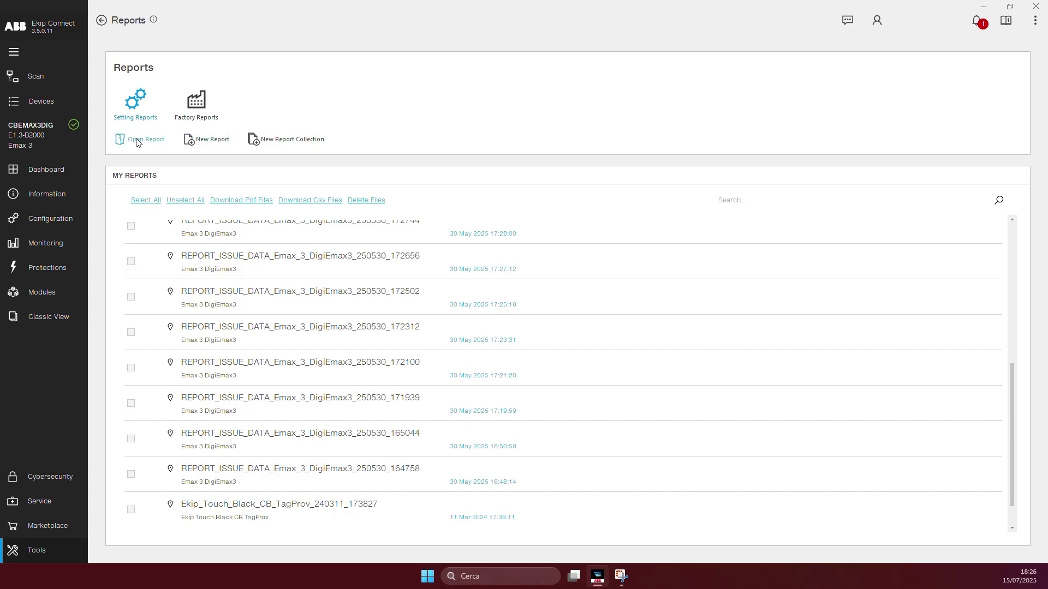
left_click(213, 143)
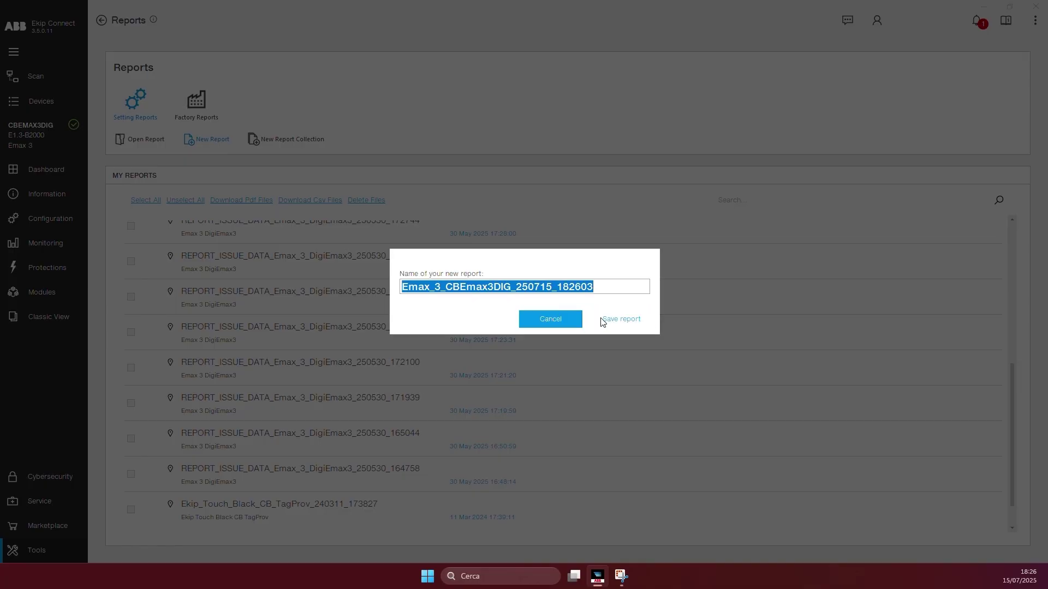
left_click(600, 319)
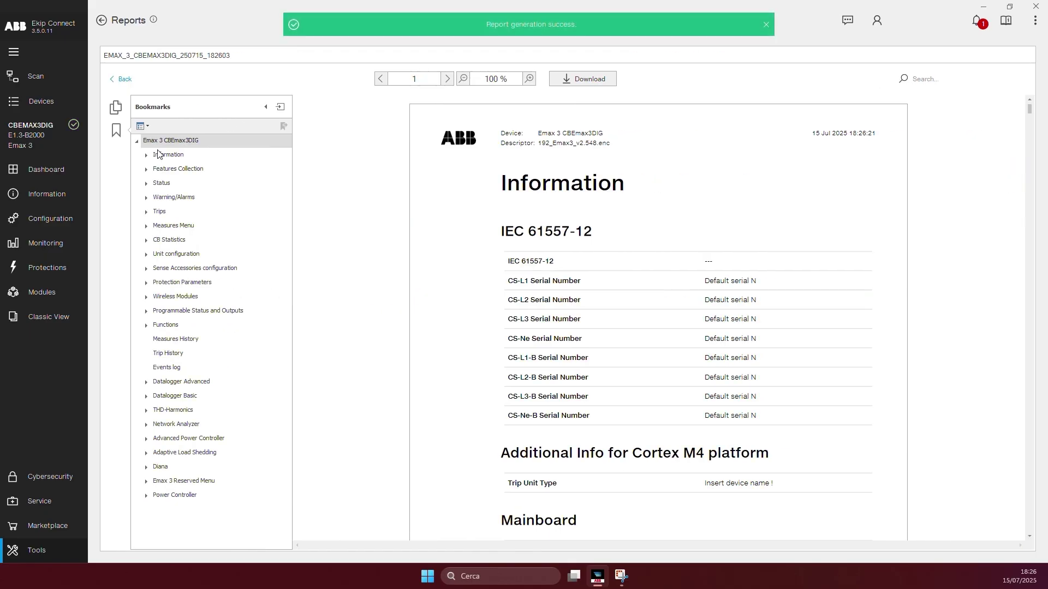
Browse the report's bookmarks down to the IEC 61557-12 section
left_click(154, 154)
left_click(181, 168)
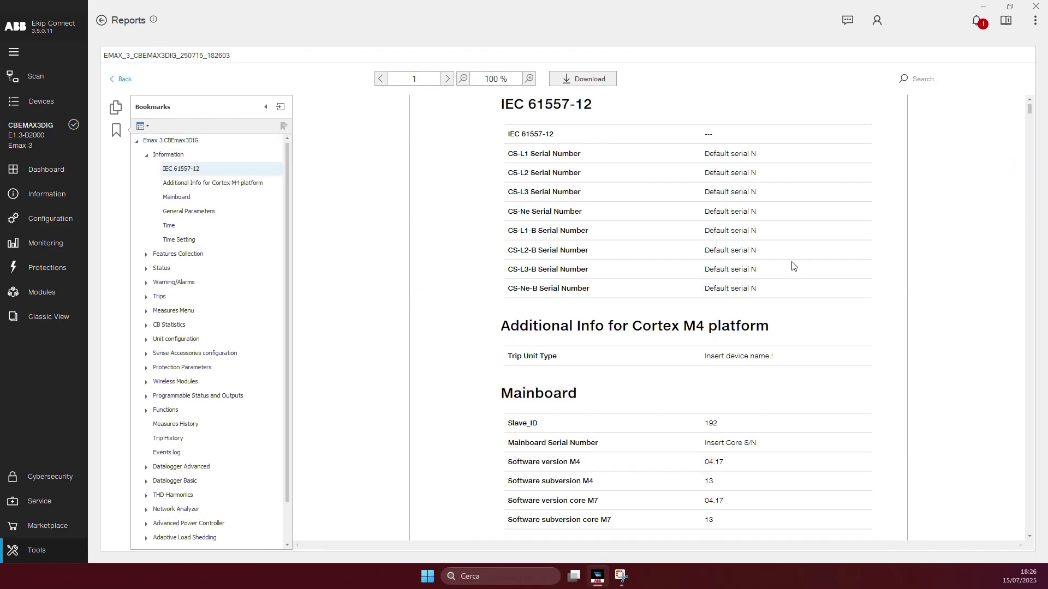
scroll(748, 382, "down", 1)
Download a factory report by pasting the breaker's serial number and commercial code
left_click(123, 80)
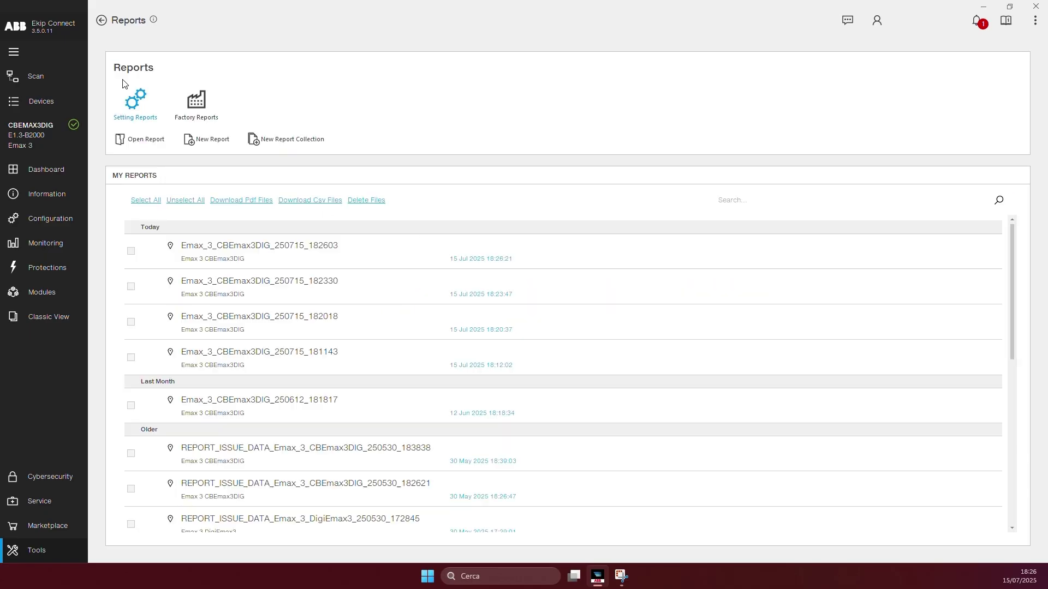
left_click(205, 108)
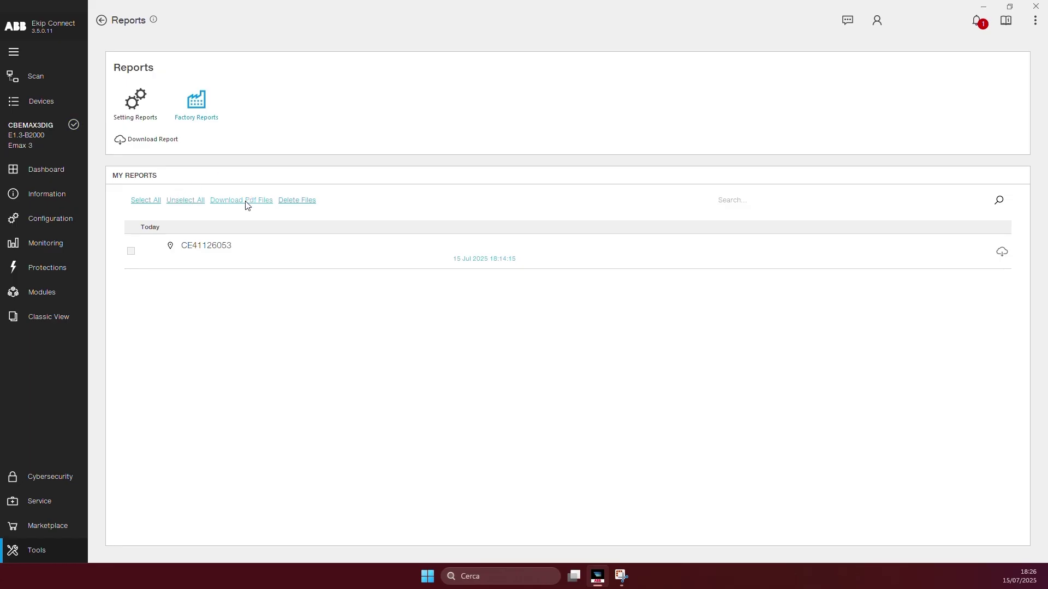
left_click(158, 142)
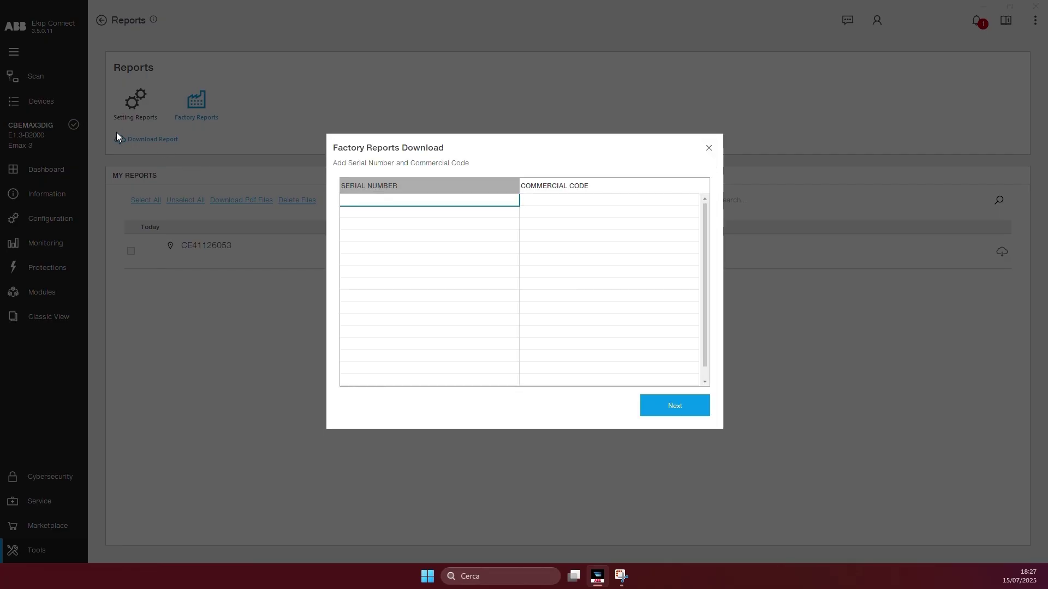
key("ctrl+v")
left_click(669, 205)
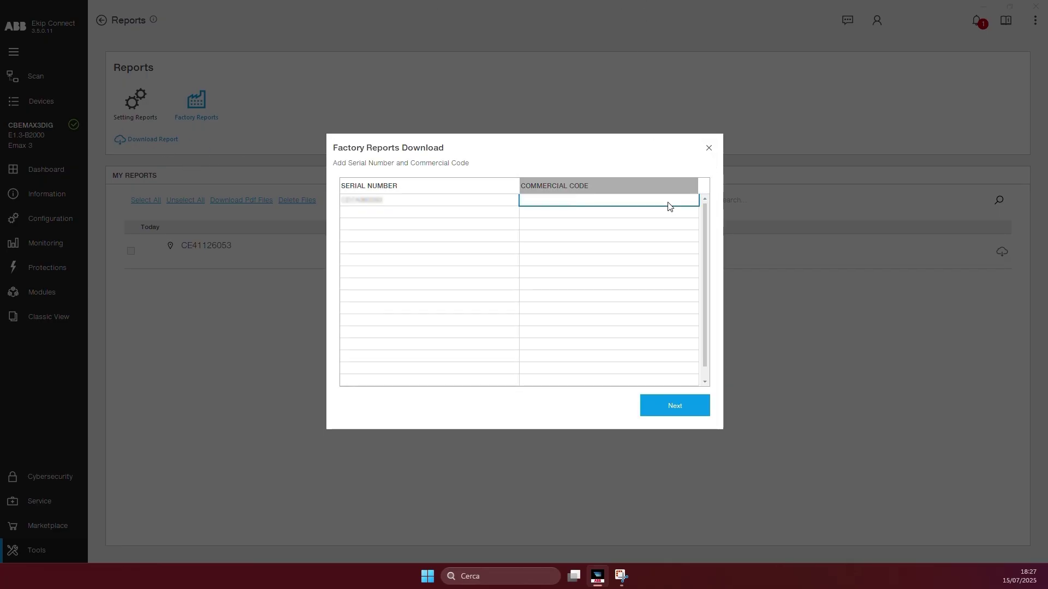
key("ctrl+v")
left_click(676, 405)
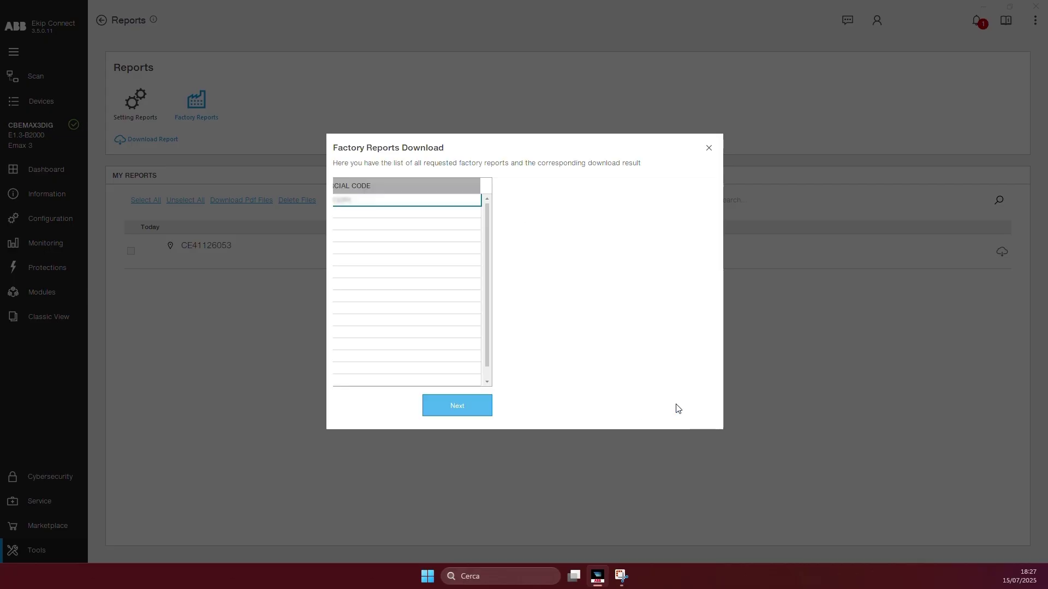
left_click(684, 415)
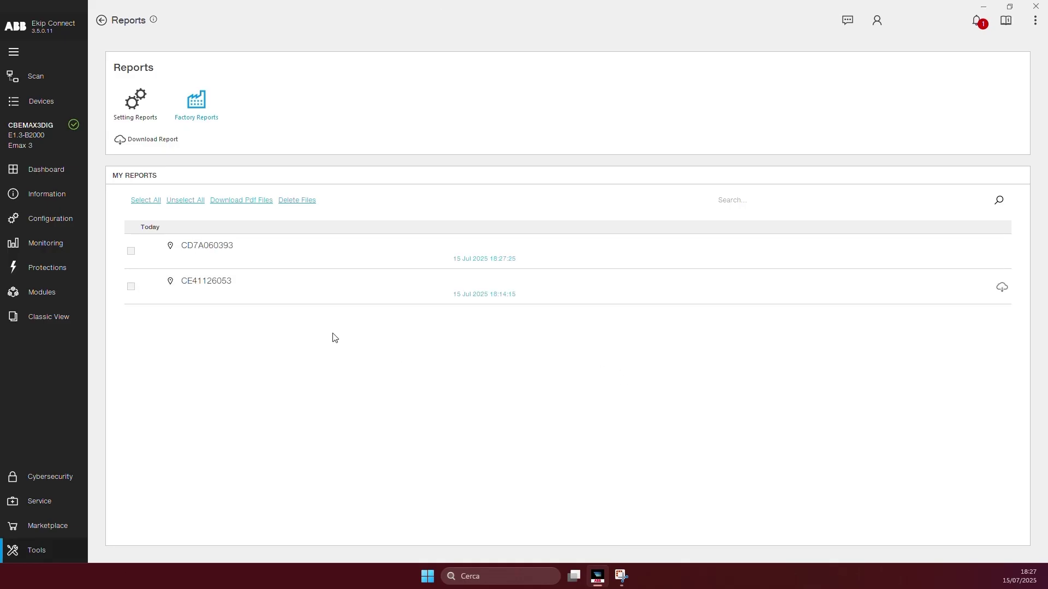
mouse_move(331, 248)
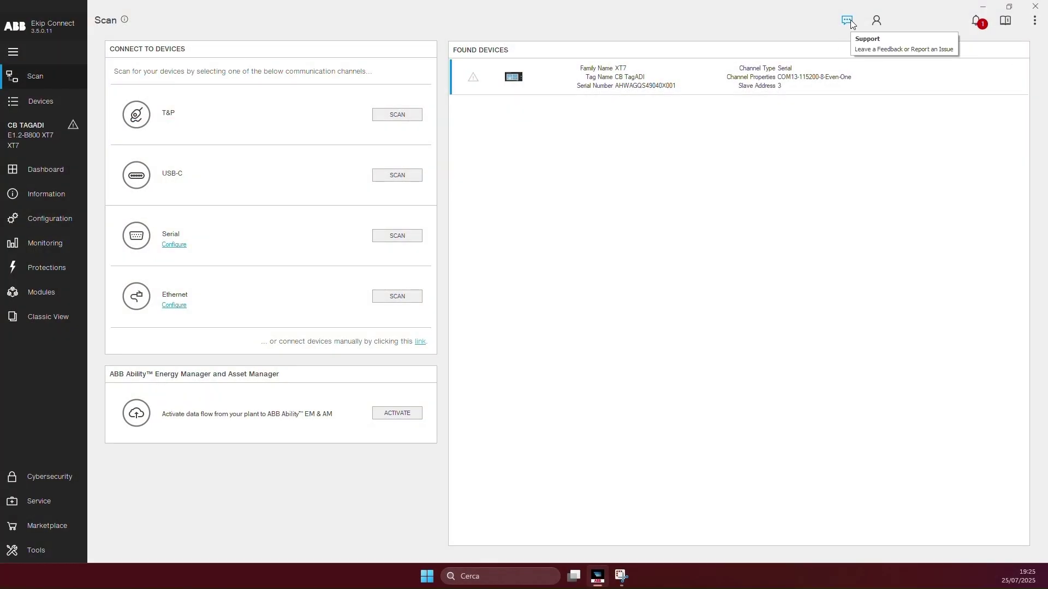
Send Performance feedback with the message 'The performance was okay'
left_click(850, 19)
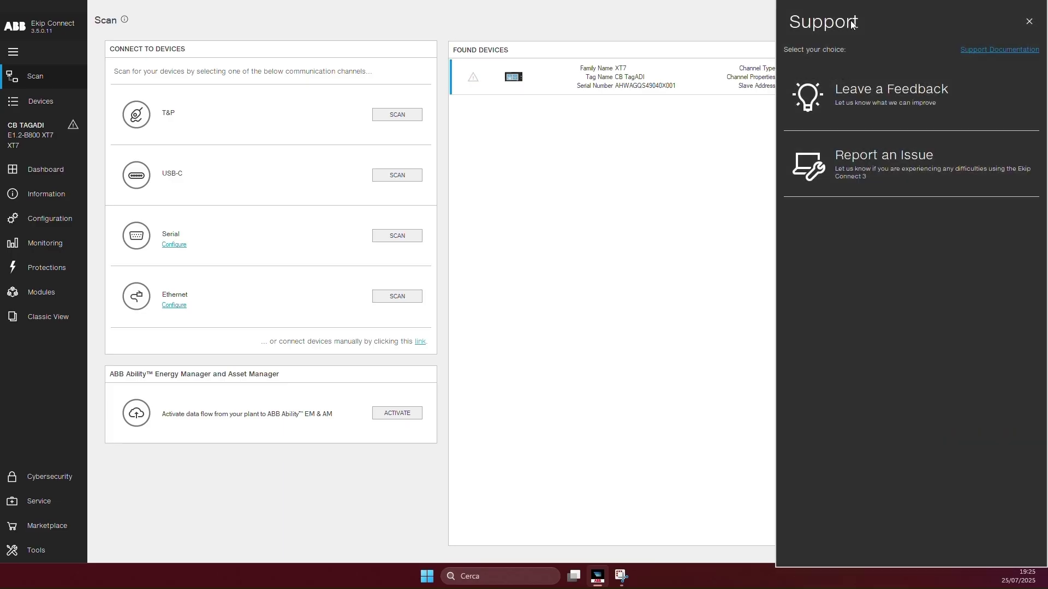
left_click(893, 93)
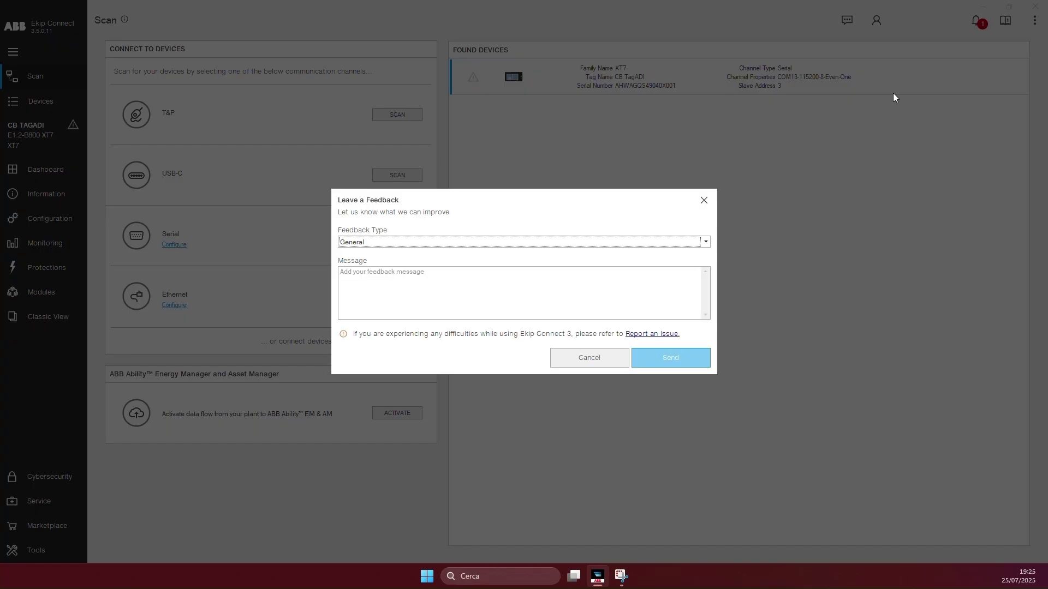
left_click(527, 248)
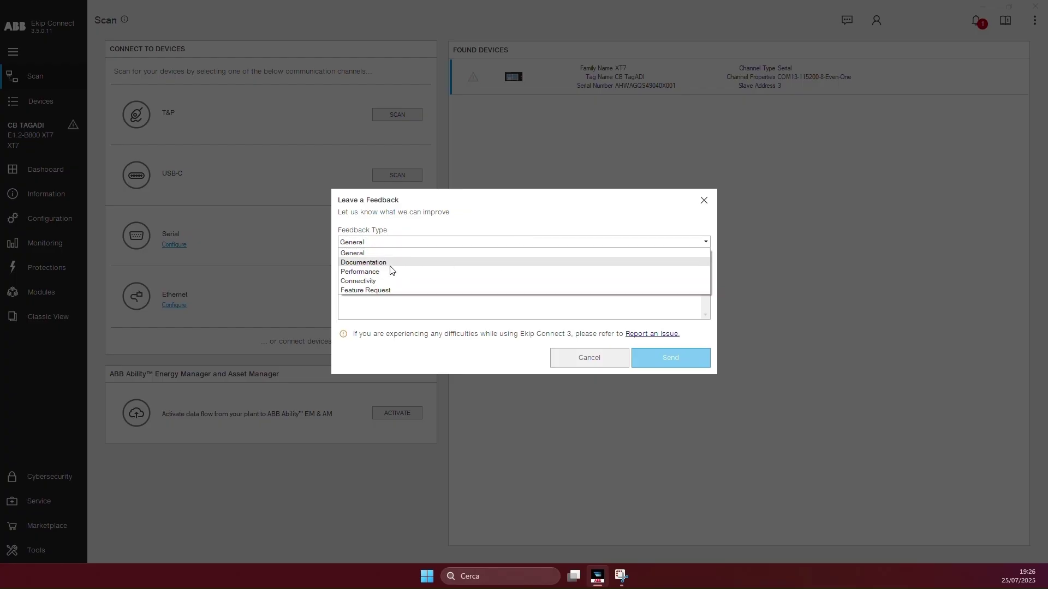
left_click(362, 272)
left_click(363, 276)
type("The performance was okay")
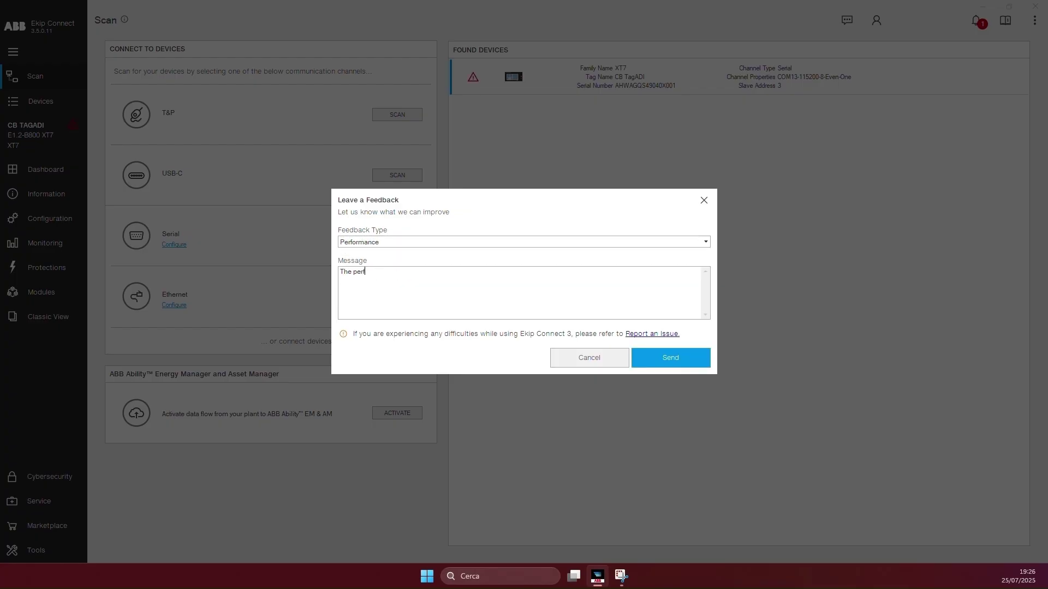
left_click(687, 361)
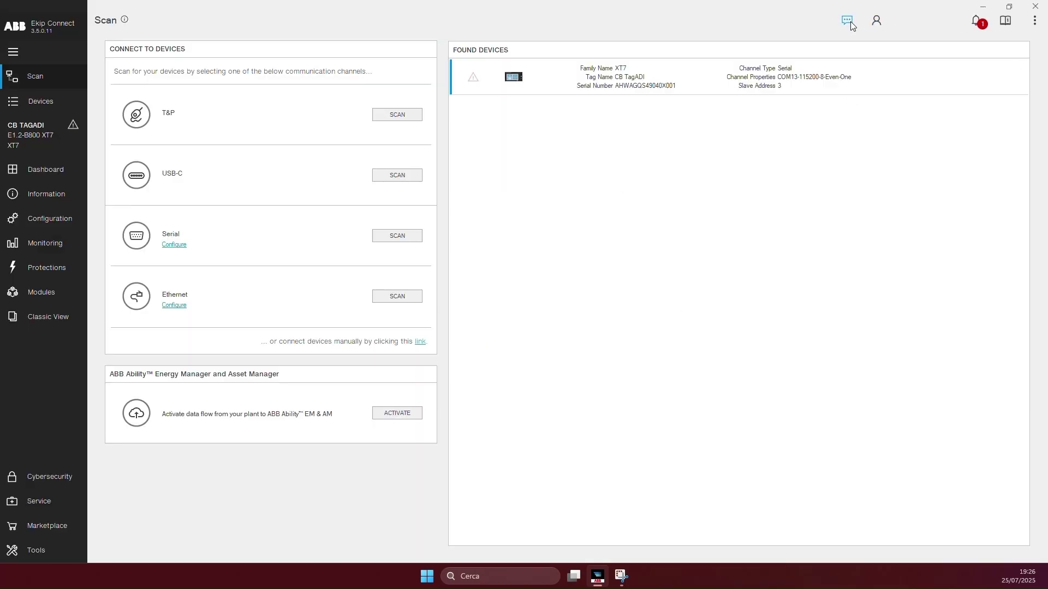
Start a Log In issue report with subject 'Problem on the login page' and a message describing the issue
left_click(849, 21)
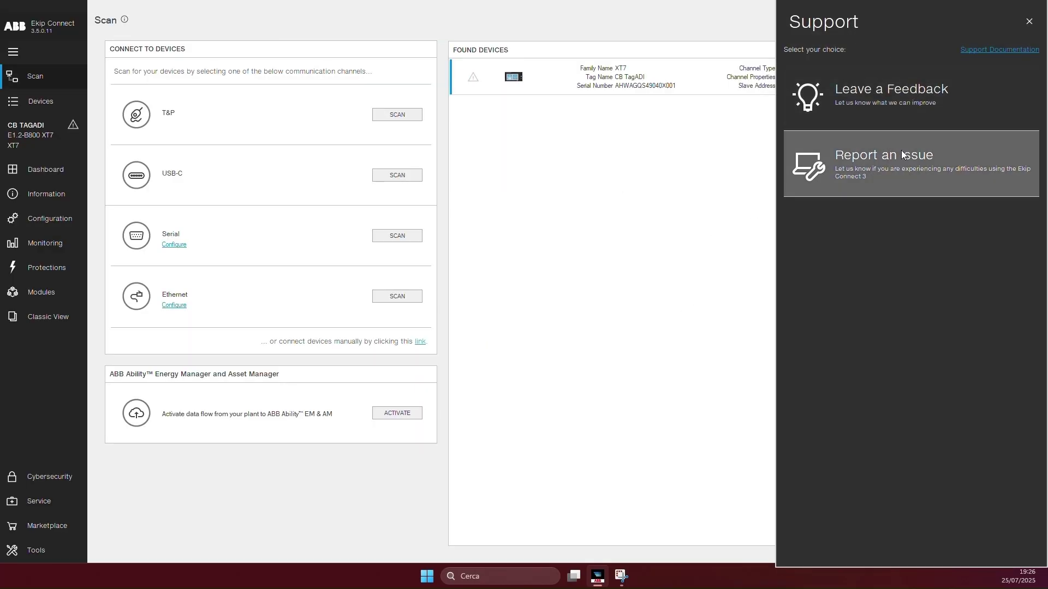
left_click(884, 170)
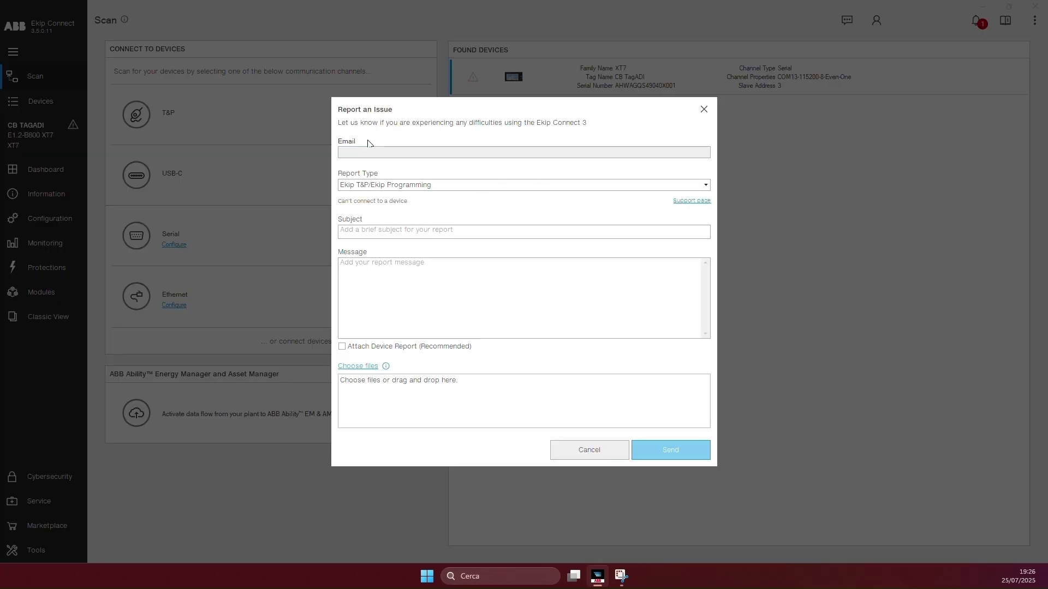
left_click(365, 184)
left_click(421, 231)
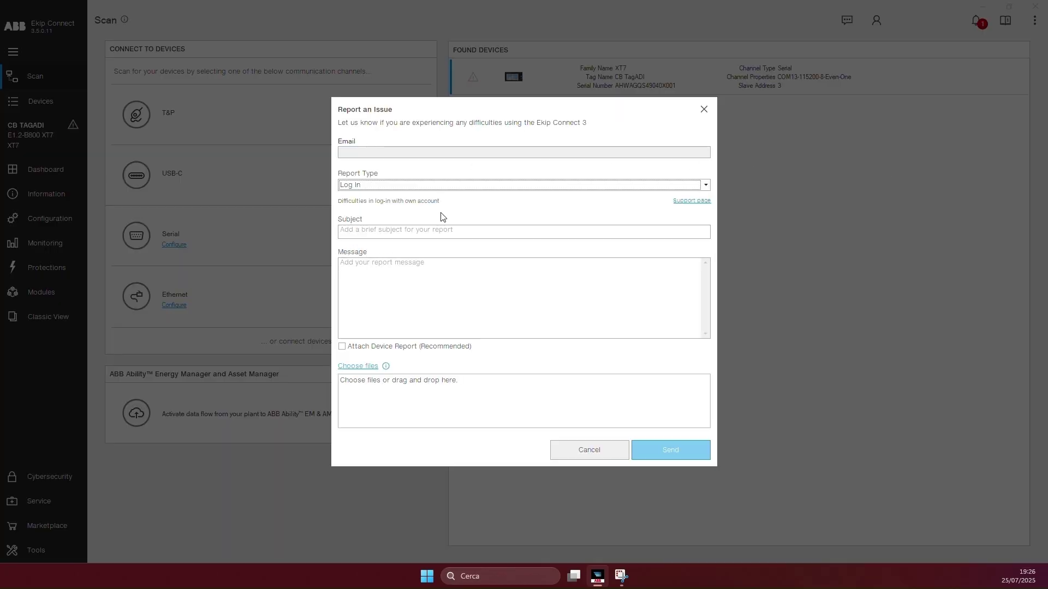
left_click(442, 230)
type("Problem on the login page")
left_click(371, 268)
type("Me")
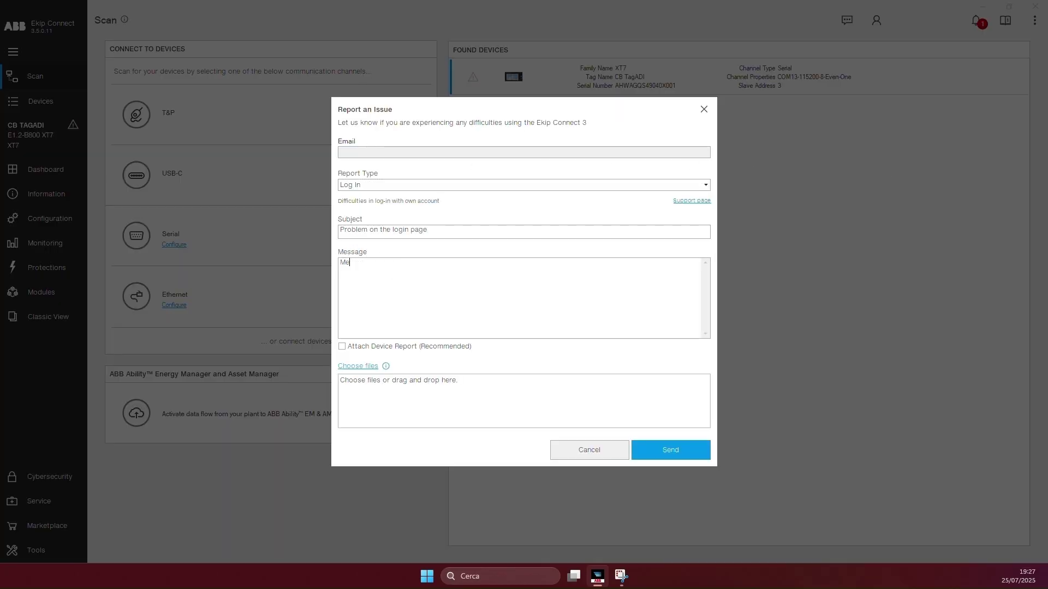
type("ssage on the issue encountered with the login page.")
Attach the device report, browse attachments without adding a file, and send the report
left_click(425, 349)
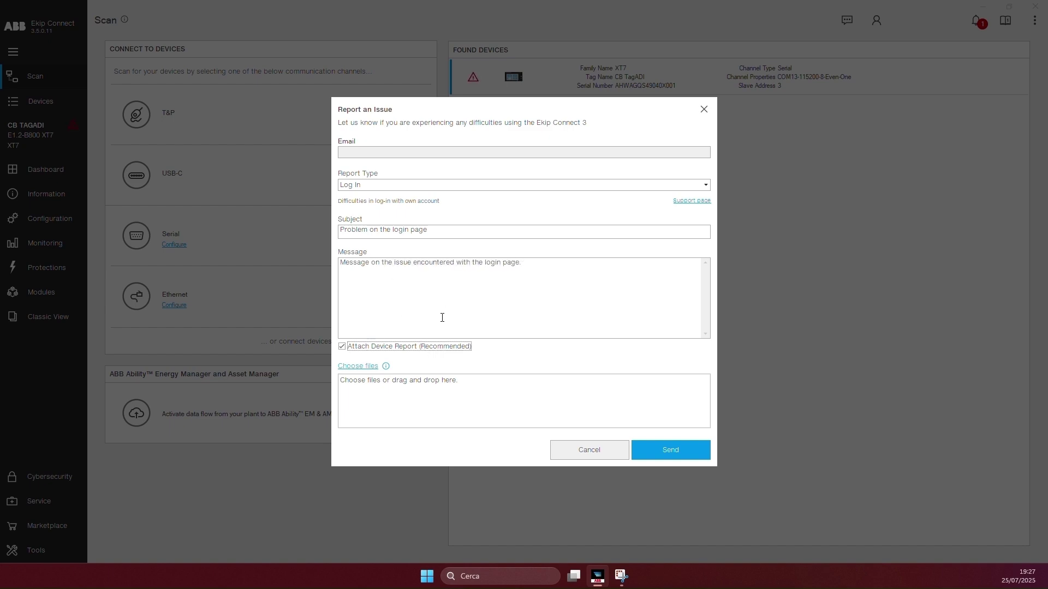
left_click(370, 373)
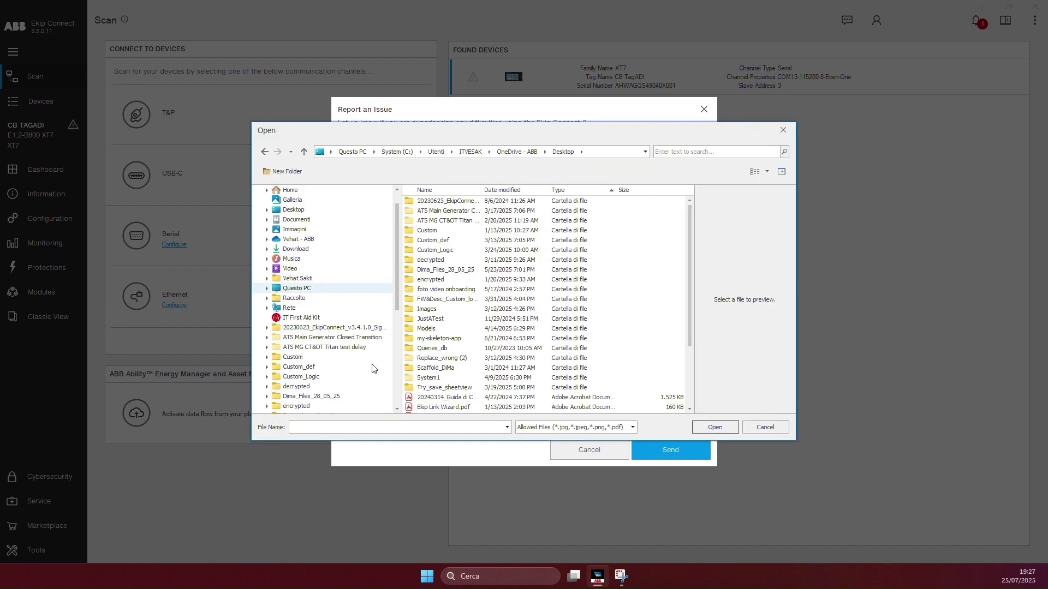
left_click(372, 366)
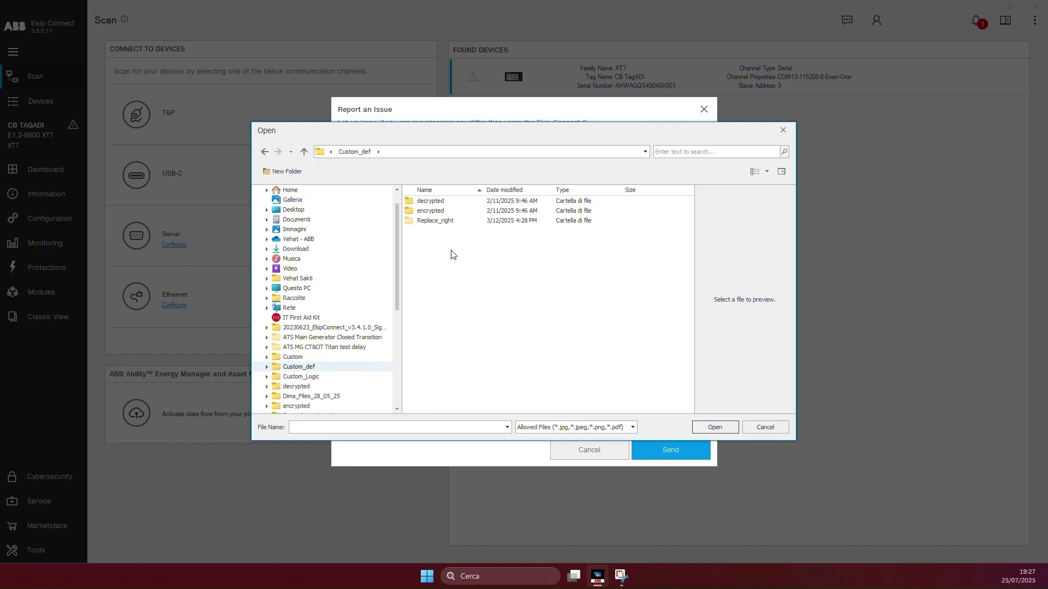
left_click(774, 424)
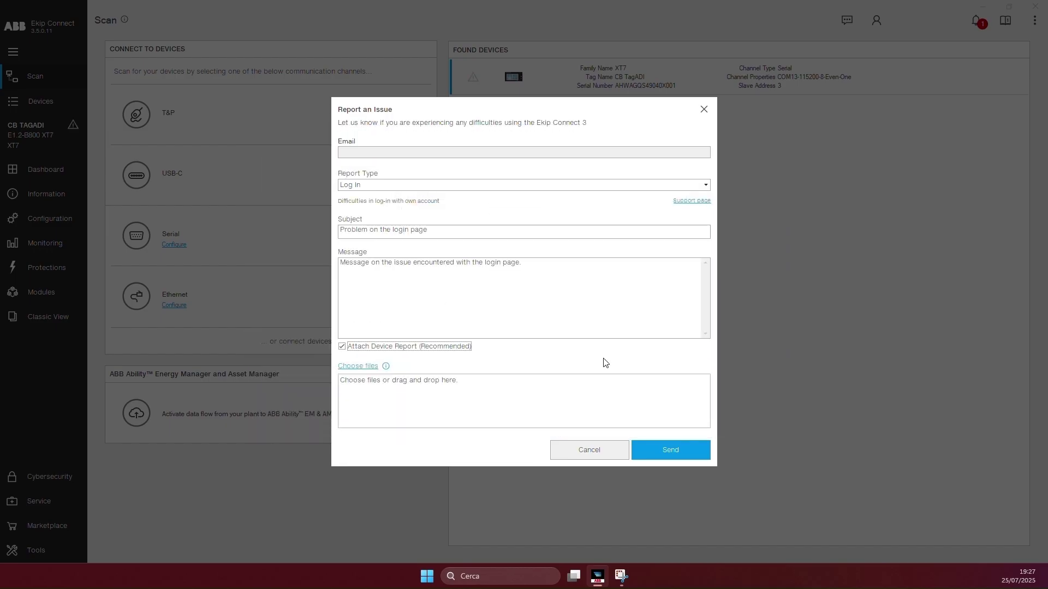
left_click(672, 450)
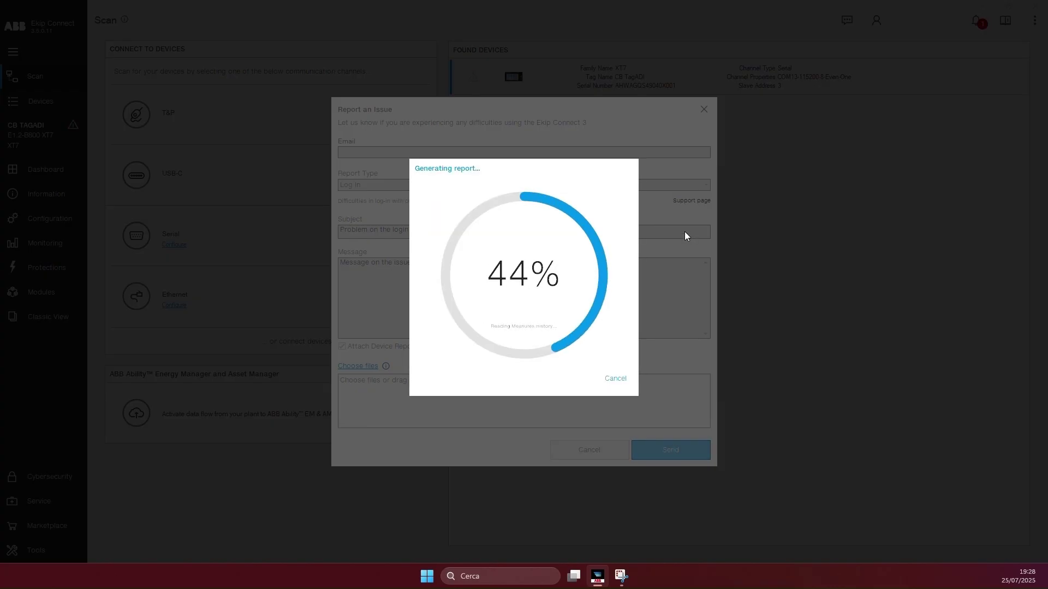